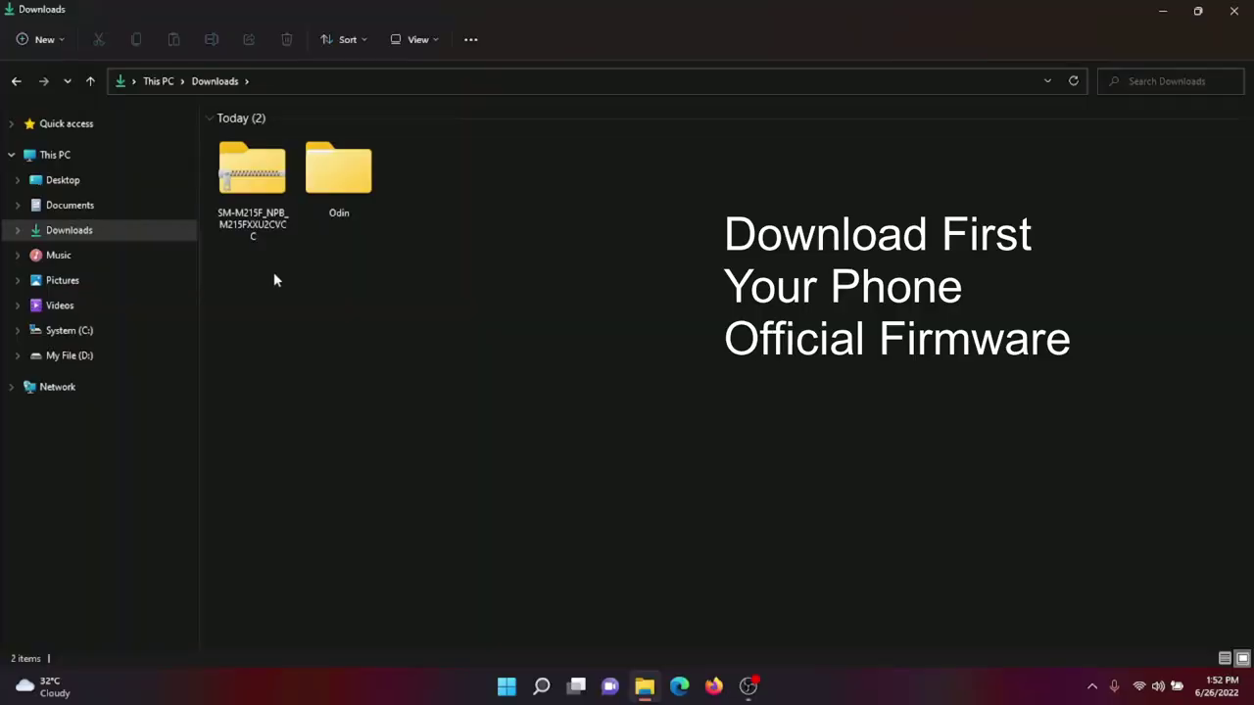
# Extract the SM-M215F_NPB_M215FXXU2CVCC firmware archive with 7-Zip into a subfolder of the same name in Downloads.
pyautogui.click(246, 206)
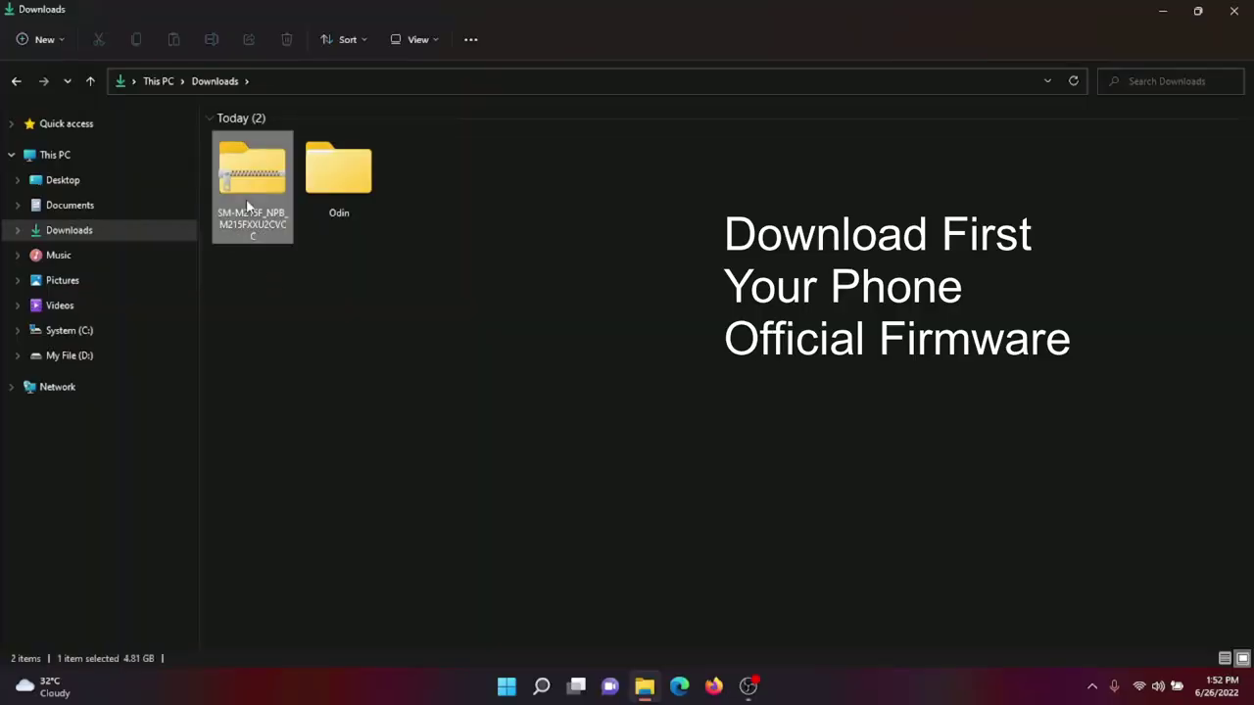
pyautogui.click(265, 210)
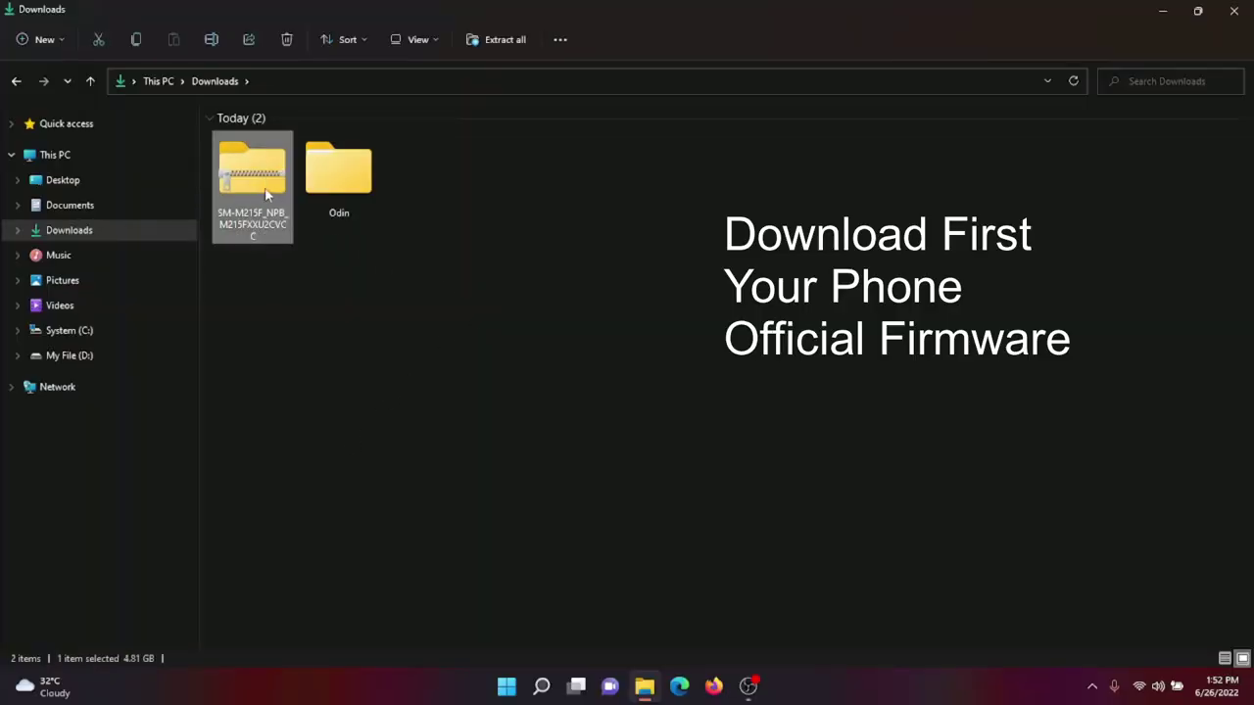
pyautogui.rightClick(266, 194)
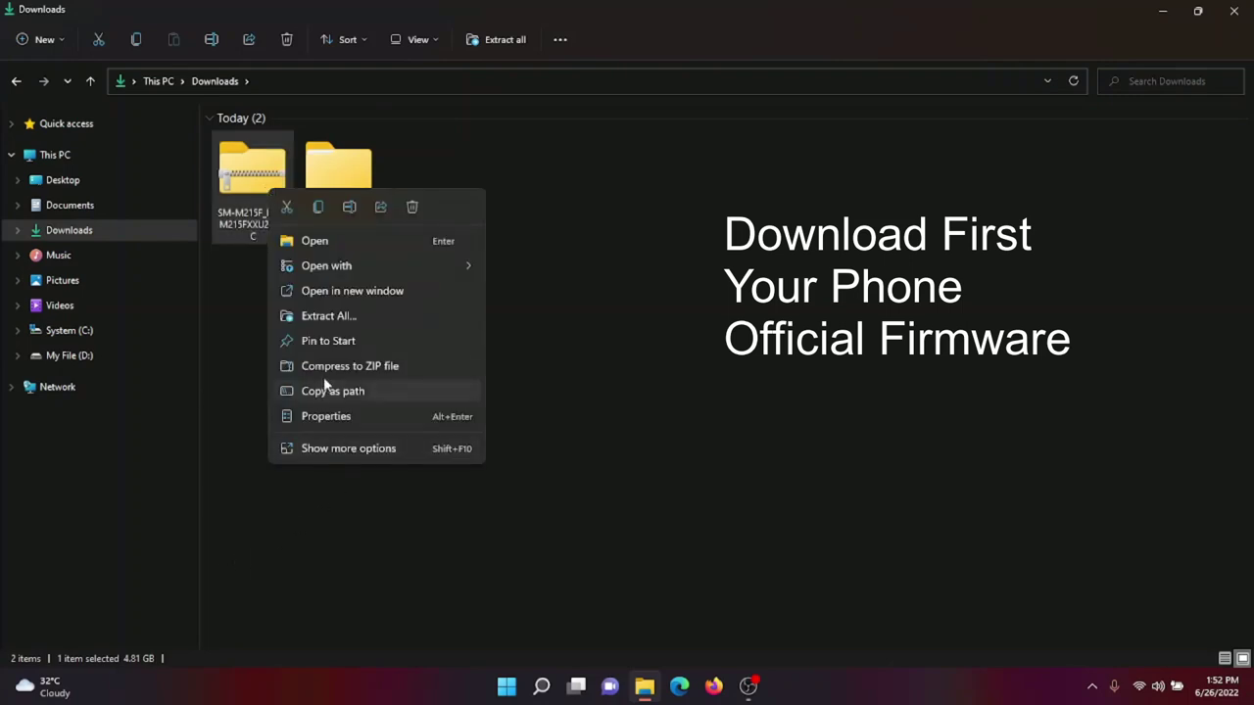
pyautogui.click(333, 449)
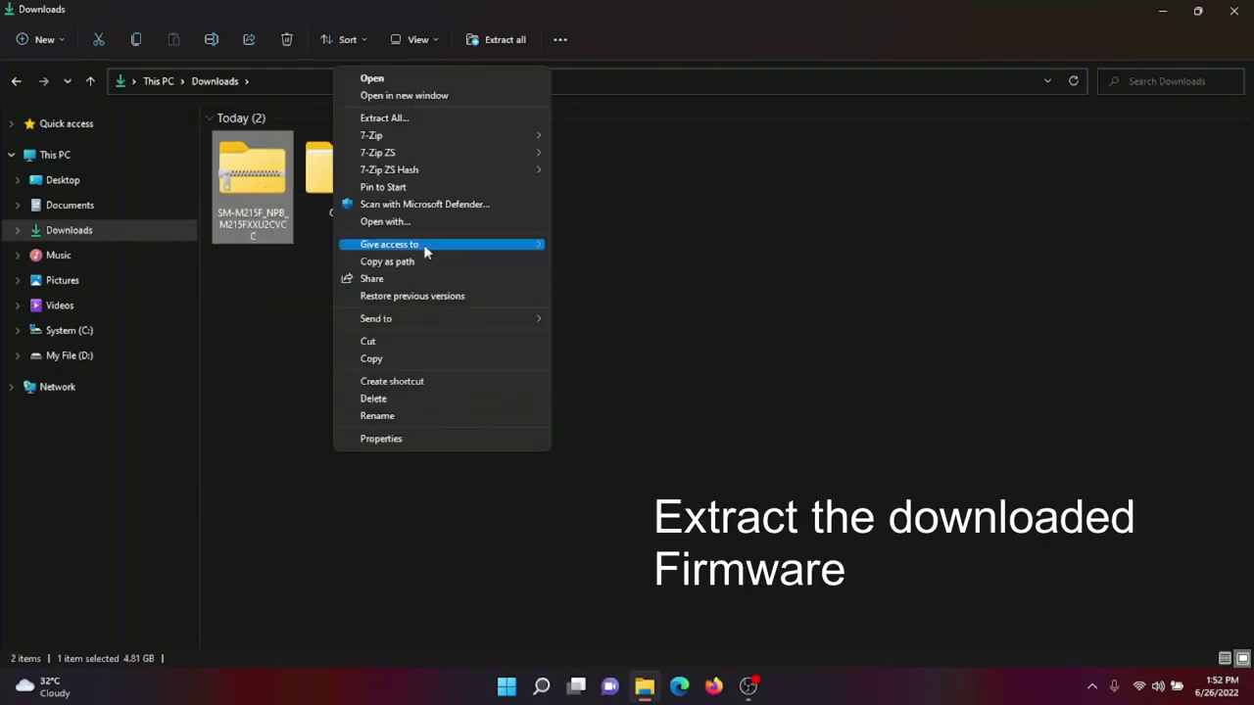
pyautogui.moveTo(402, 136)
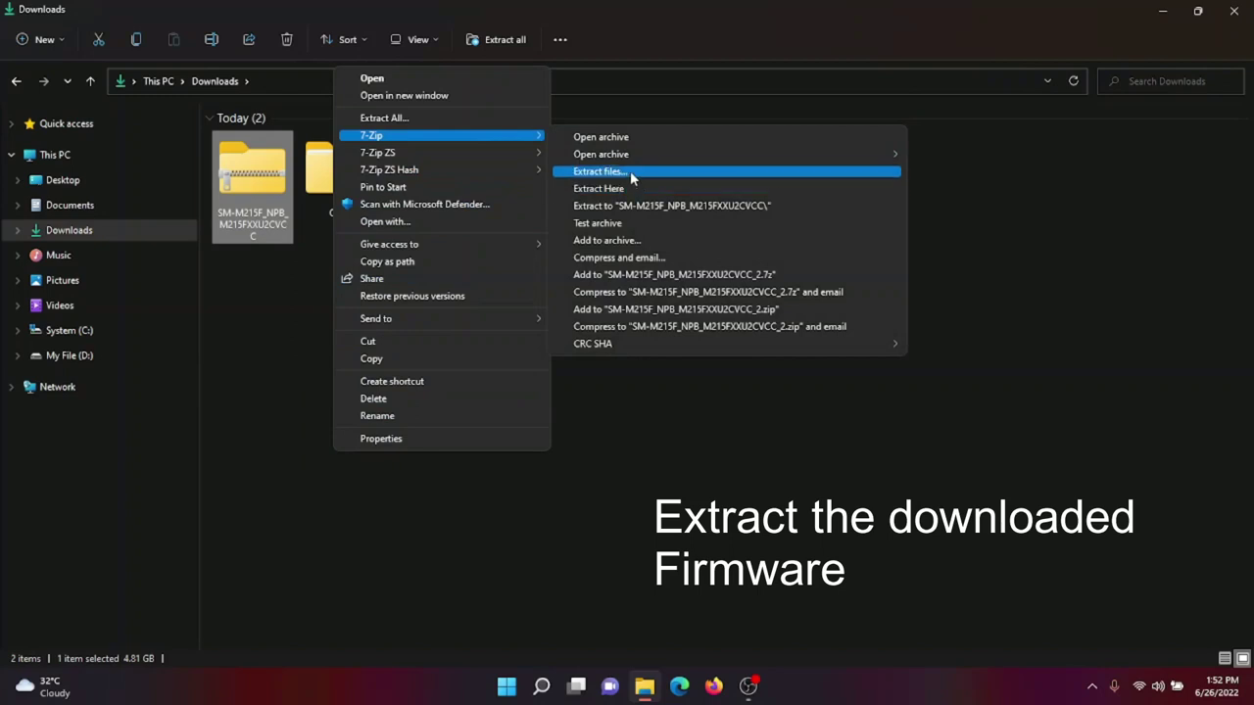
pyautogui.click(631, 171)
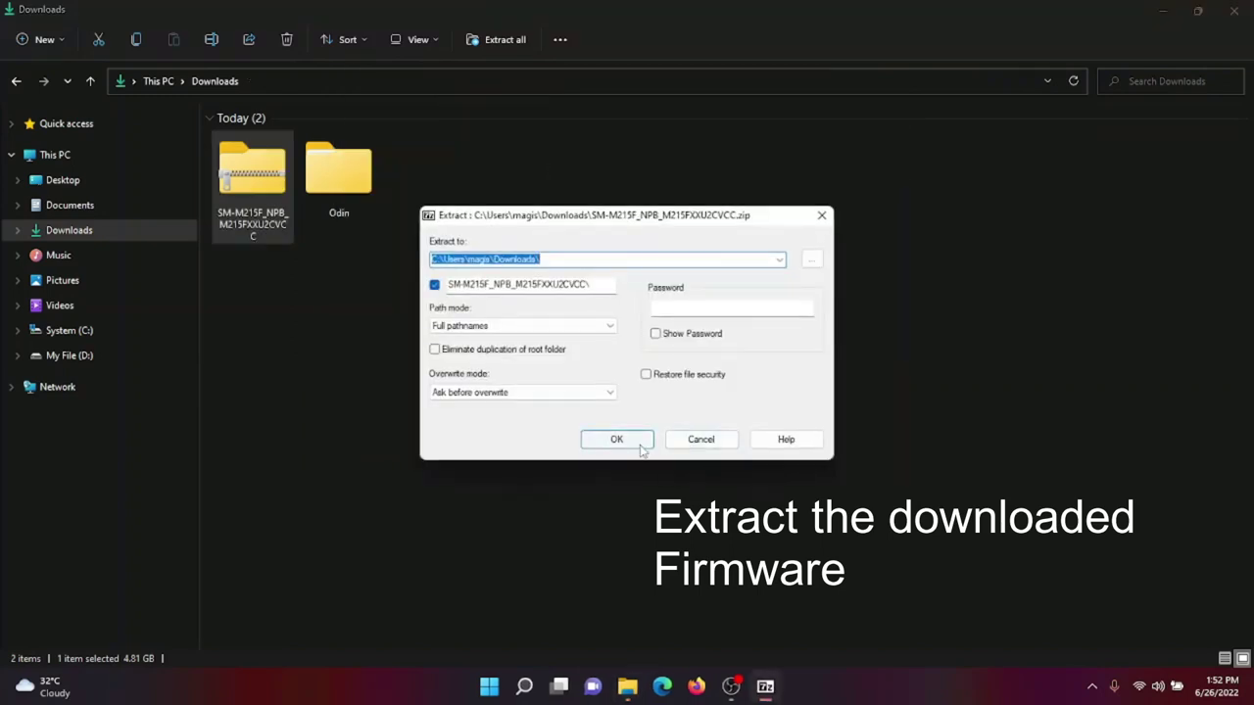
pyautogui.click(640, 444)
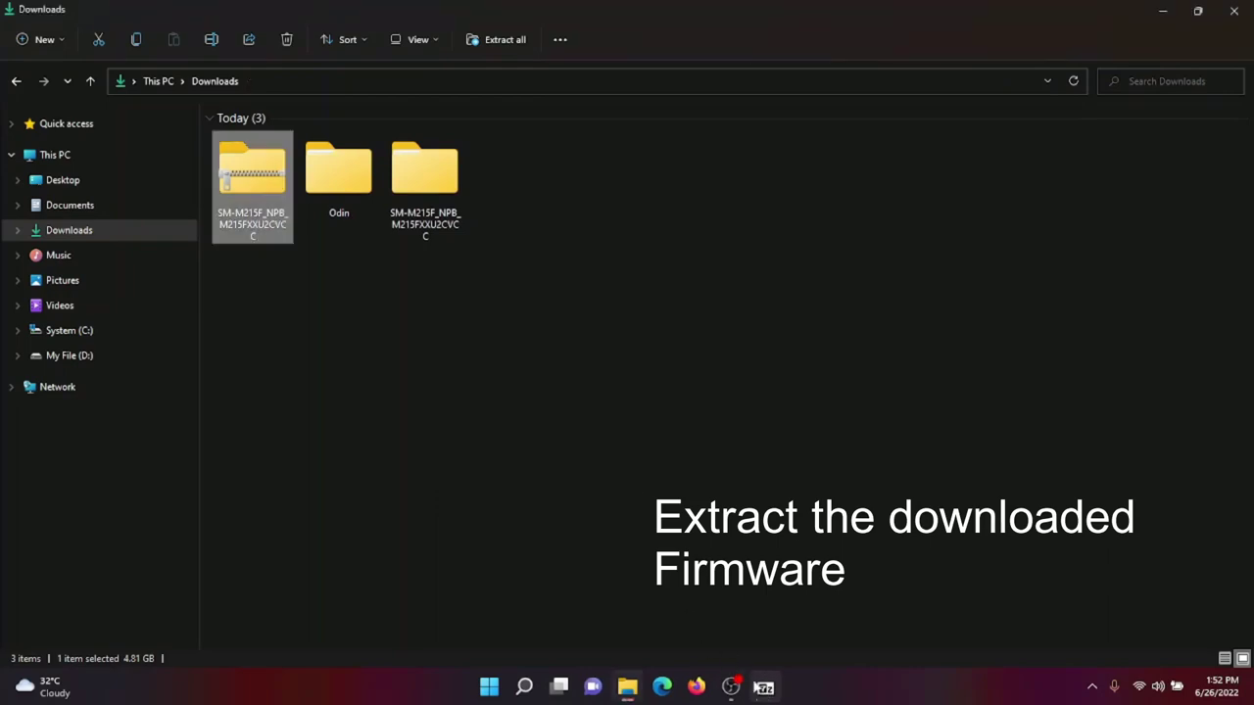
pyautogui.click(764, 687)
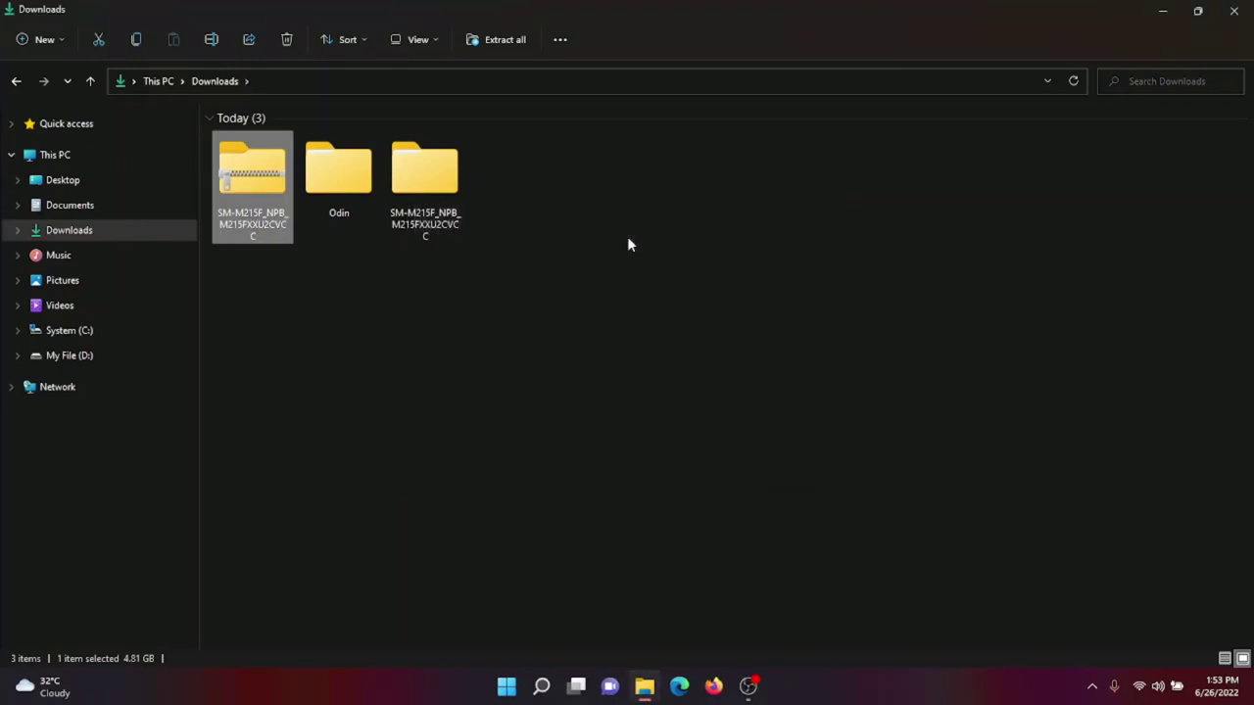
# Open the extracted SM-M215F firmware folder and open its BL_M215FXXU2CVCC file as an archive in 7-Zip.
pyautogui.click(643, 257)
pyautogui.doubleClick(416, 212)
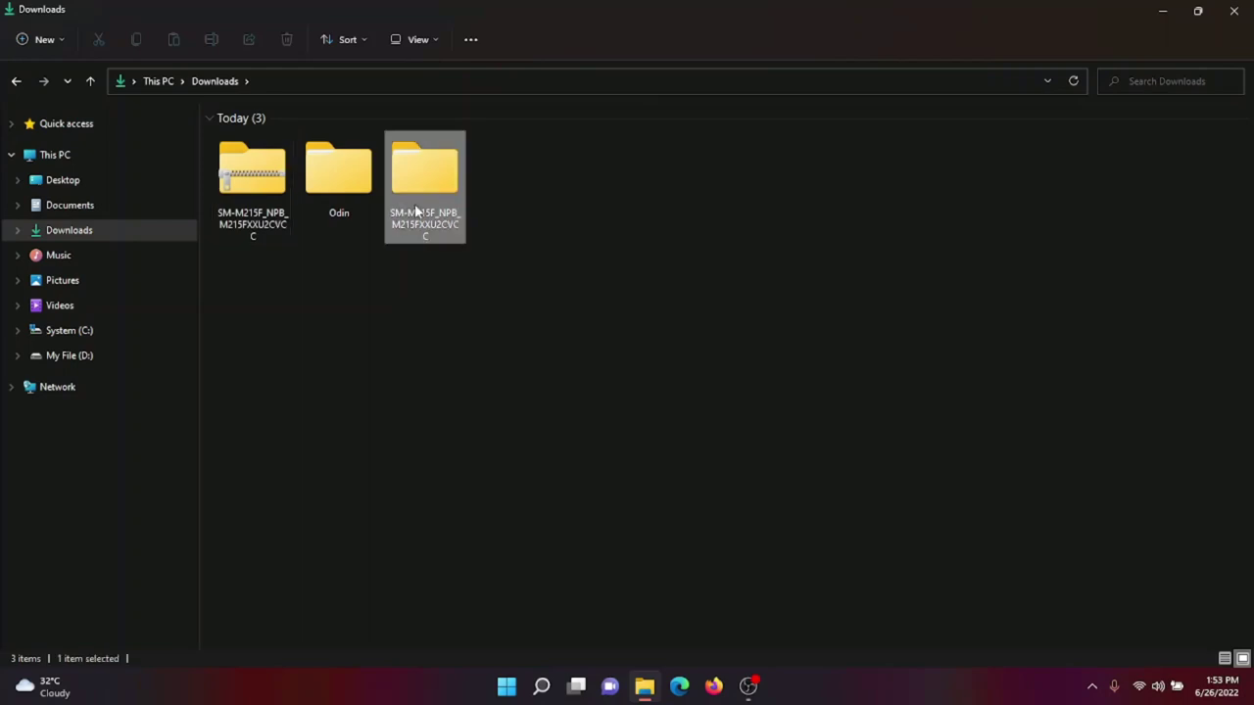
pyautogui.click(262, 194)
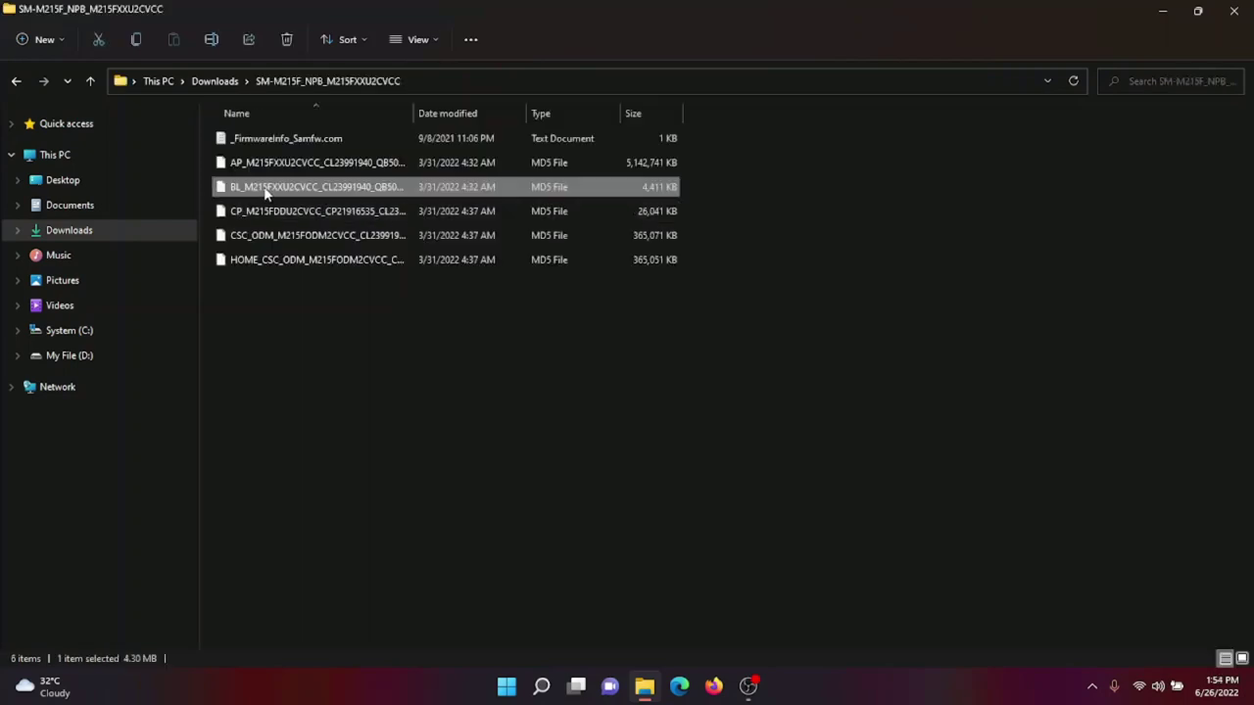
pyautogui.rightClick(264, 194)
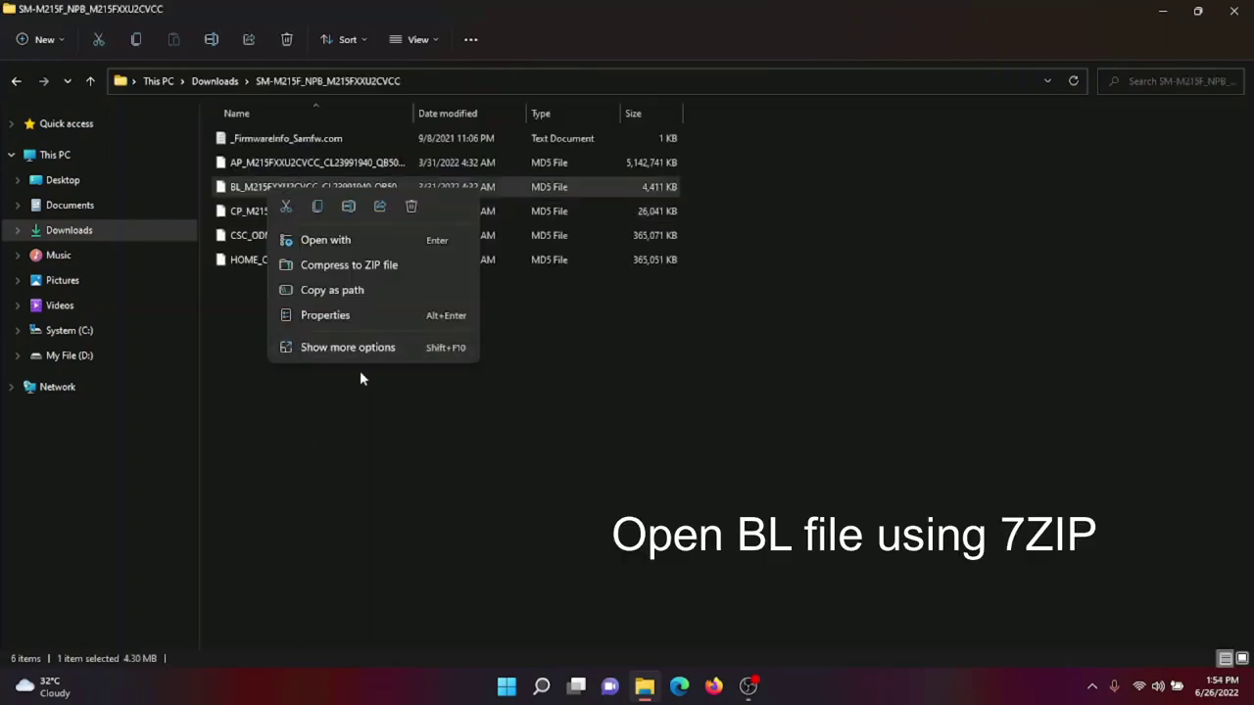
pyautogui.click(334, 349)
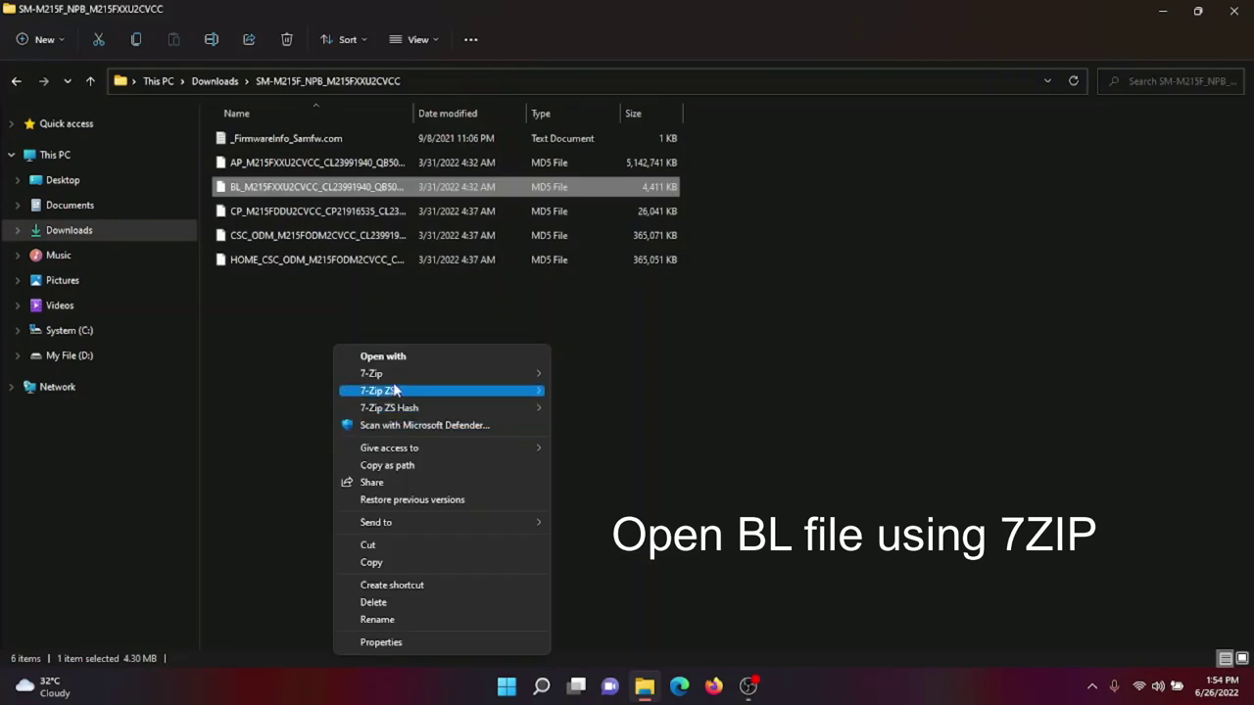
pyautogui.moveTo(394, 382)
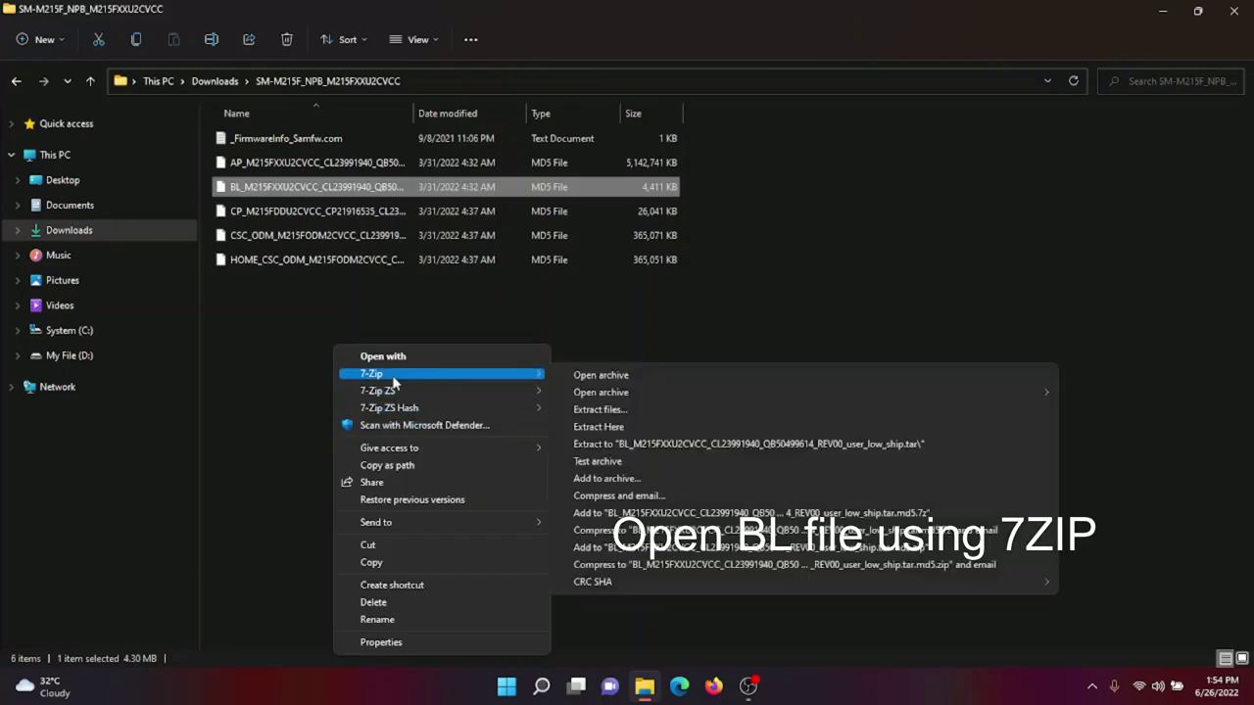
pyautogui.click(621, 393)
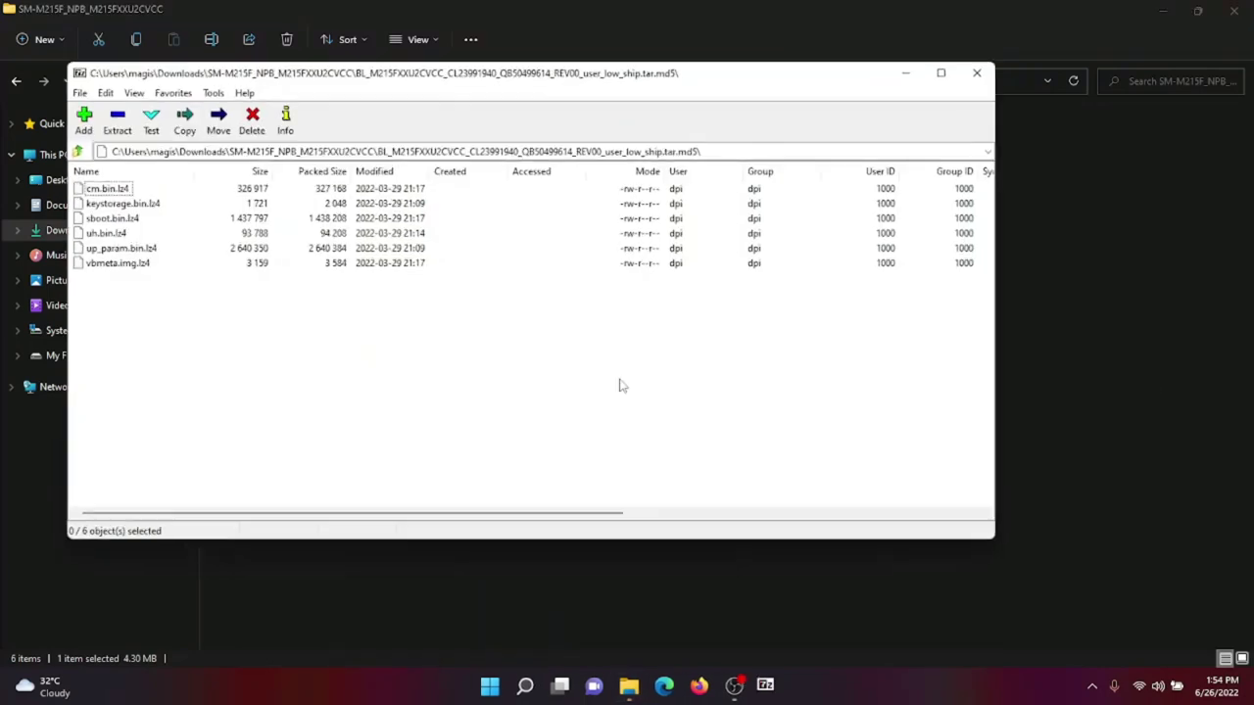
# Extract up_param.bin.lz4 from the BL archive into the SM-M215F firmware folder and close the archive.
pyautogui.click(119, 251)
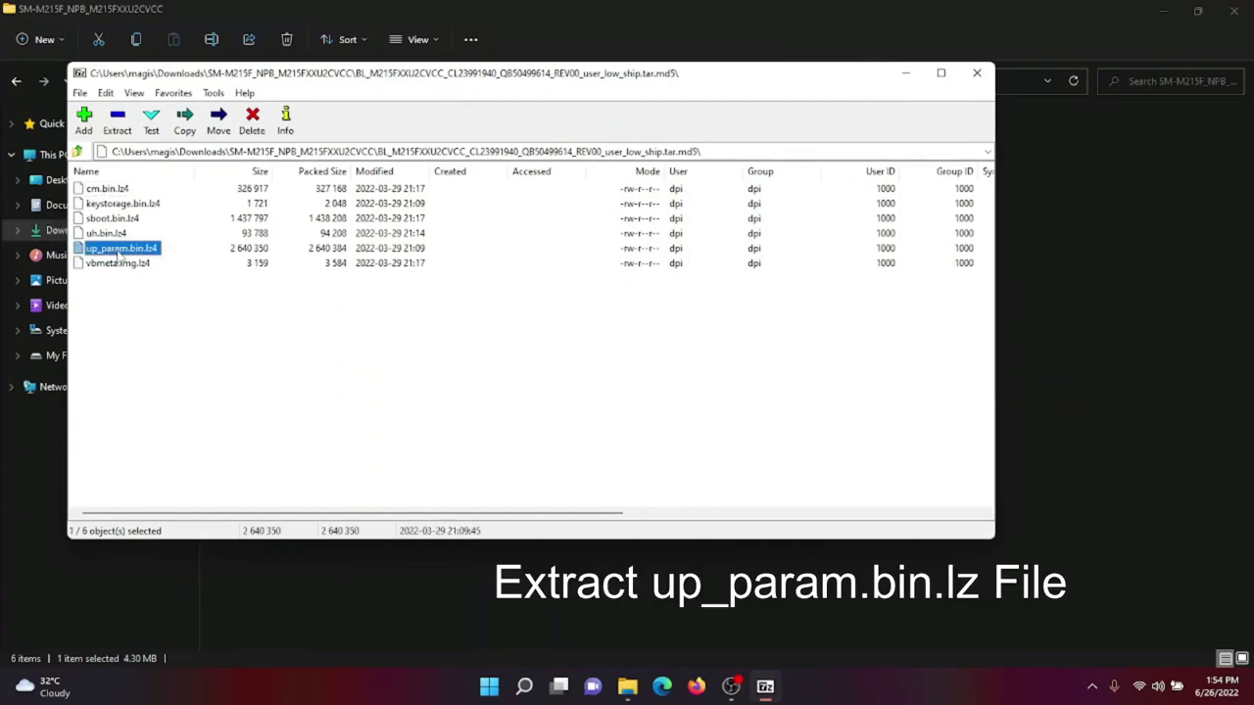
pyautogui.click(116, 128)
pyautogui.click(664, 427)
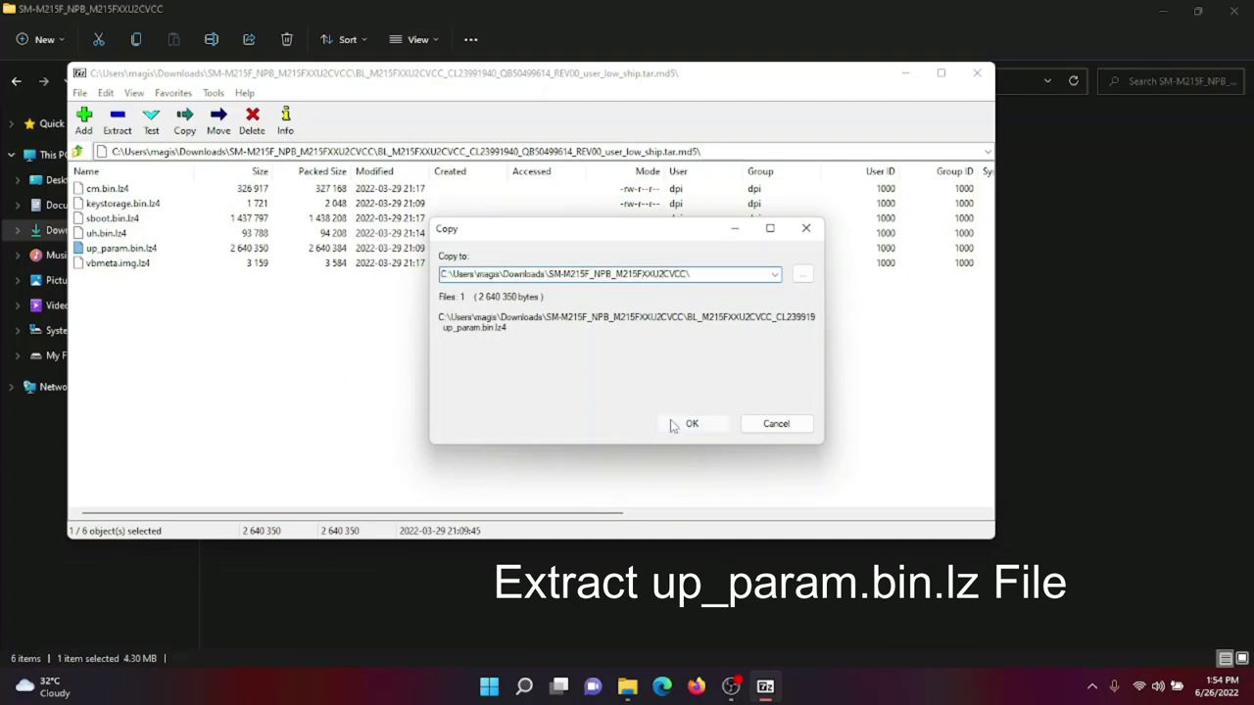
pyautogui.click(975, 77)
# Rename up_param.bin.lz4 to up_param.bin and accept the extension change.
pyautogui.rightClick(467, 439)
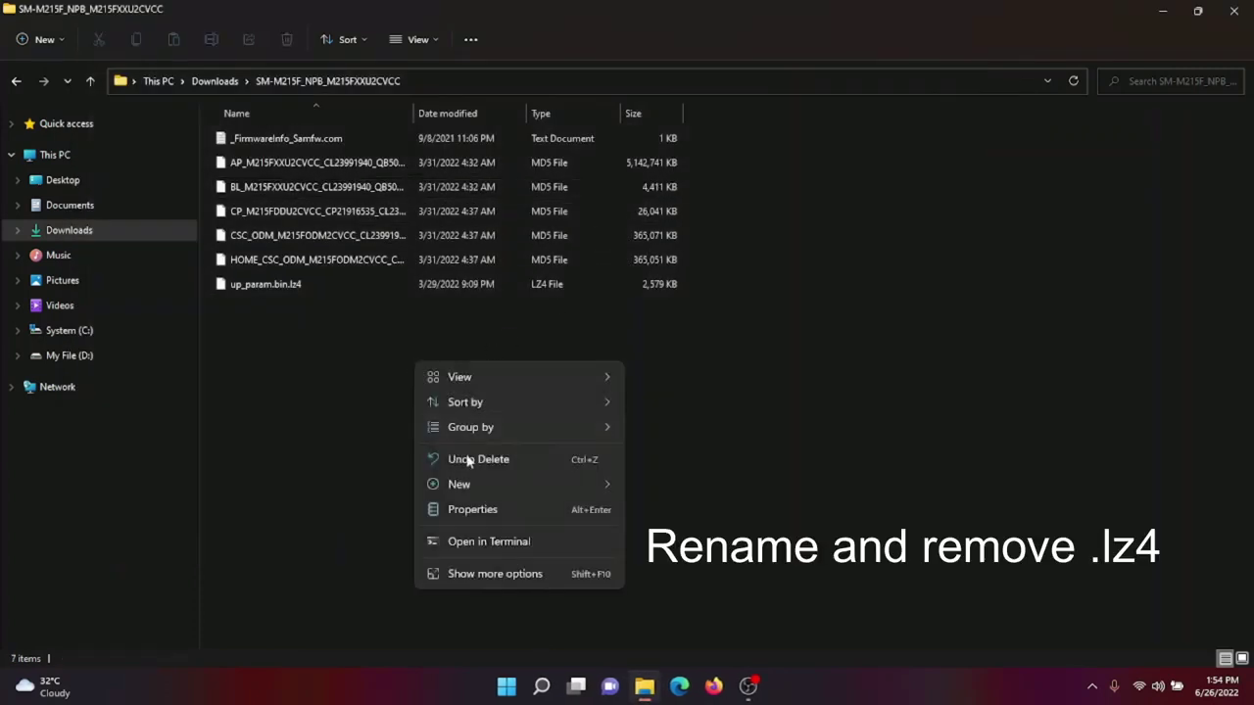
pyautogui.click(319, 397)
pyautogui.click(303, 291)
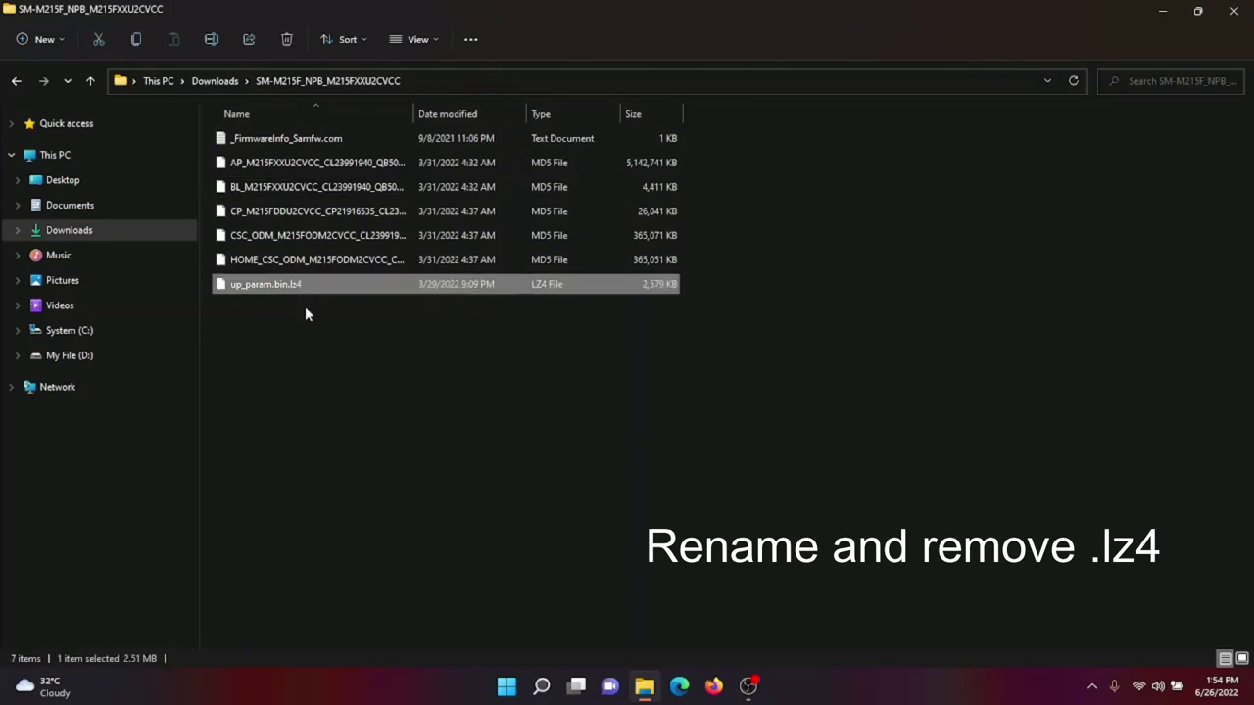
pyautogui.click(305, 313)
pyautogui.click(300, 292)
pyautogui.rightClick(300, 292)
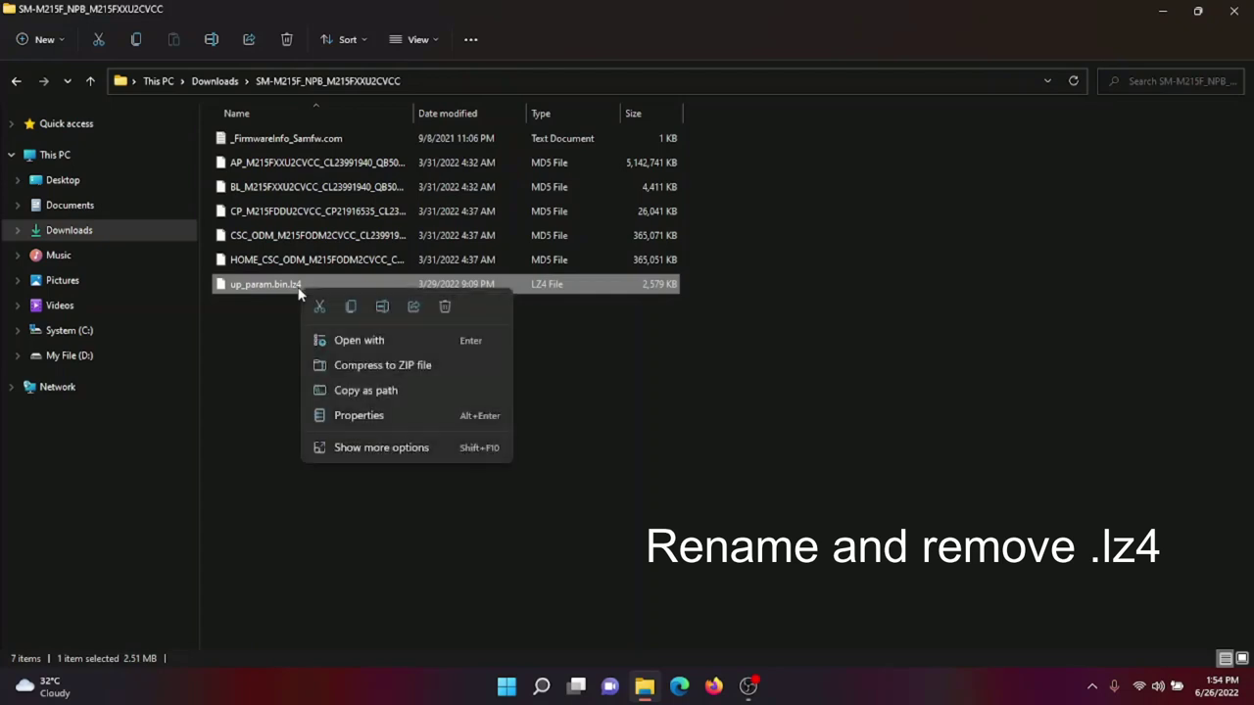
pyautogui.click(375, 305)
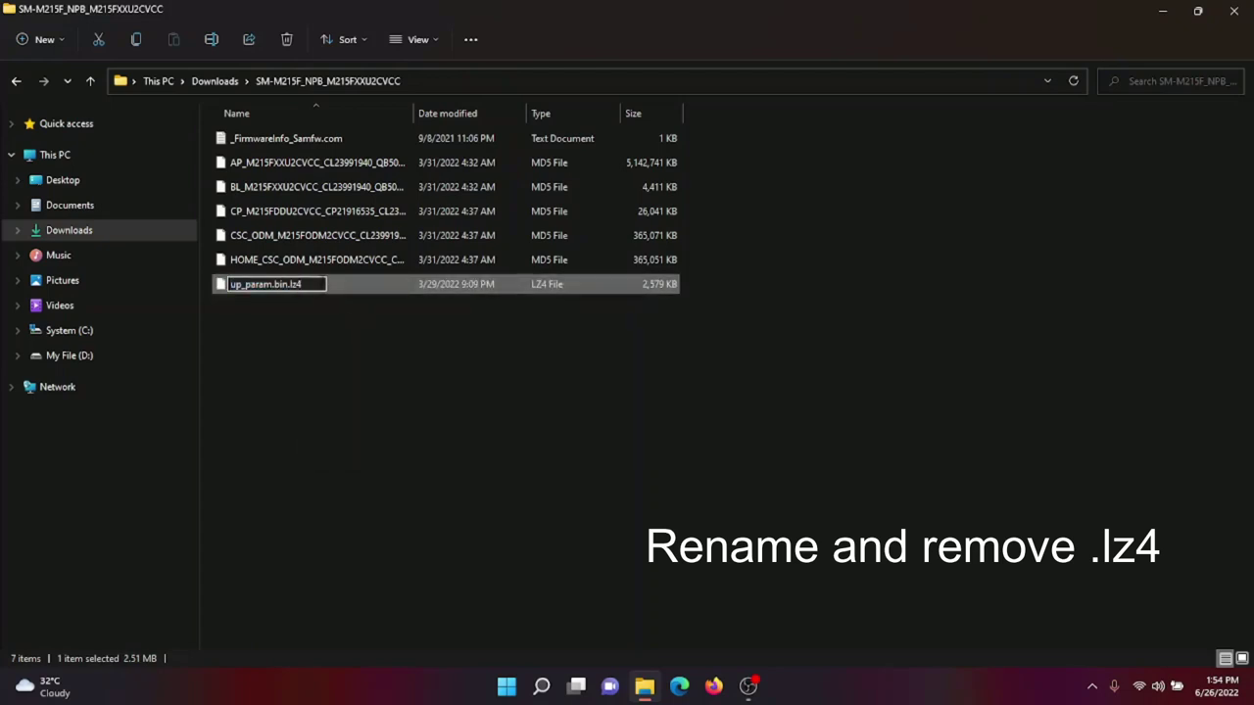
pyautogui.press('BackSpace')
pyautogui.press('BackSpace')
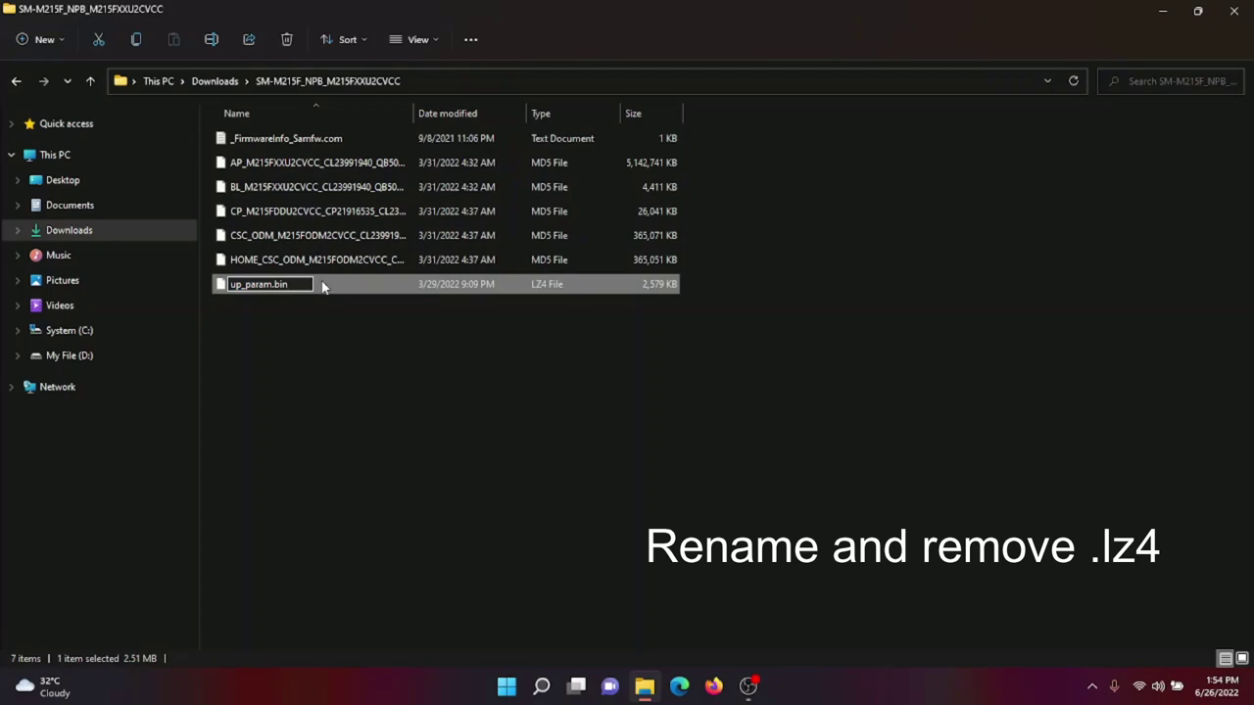
pyautogui.press('Return')
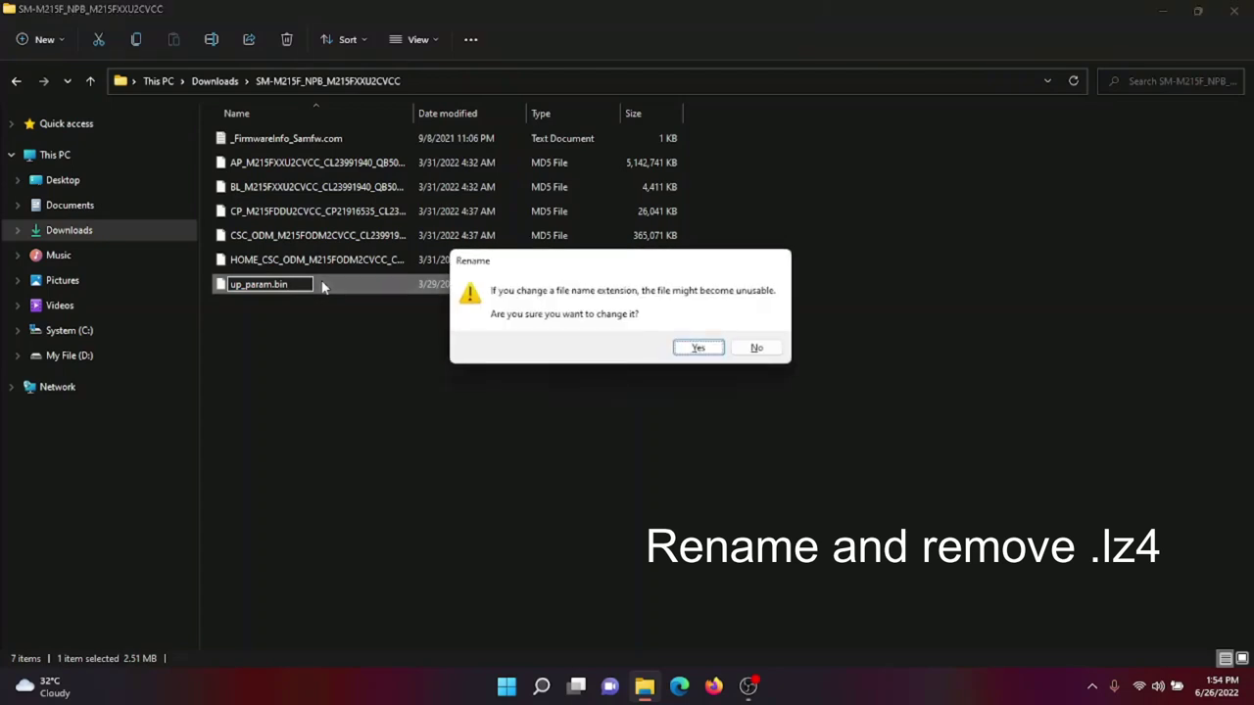
pyautogui.click(691, 349)
# Open up_param.bin as an archive with 7-Zip ZS.
pyautogui.rightClick(344, 355)
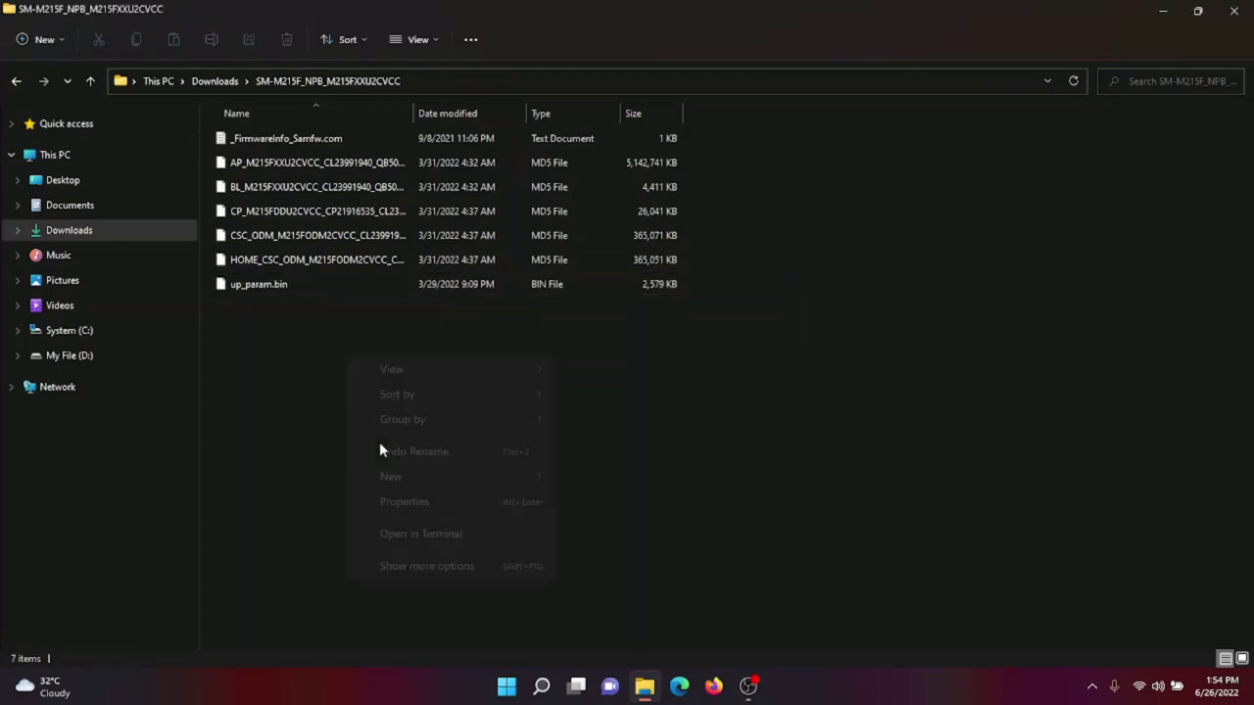
pyautogui.click(309, 304)
pyautogui.click(302, 284)
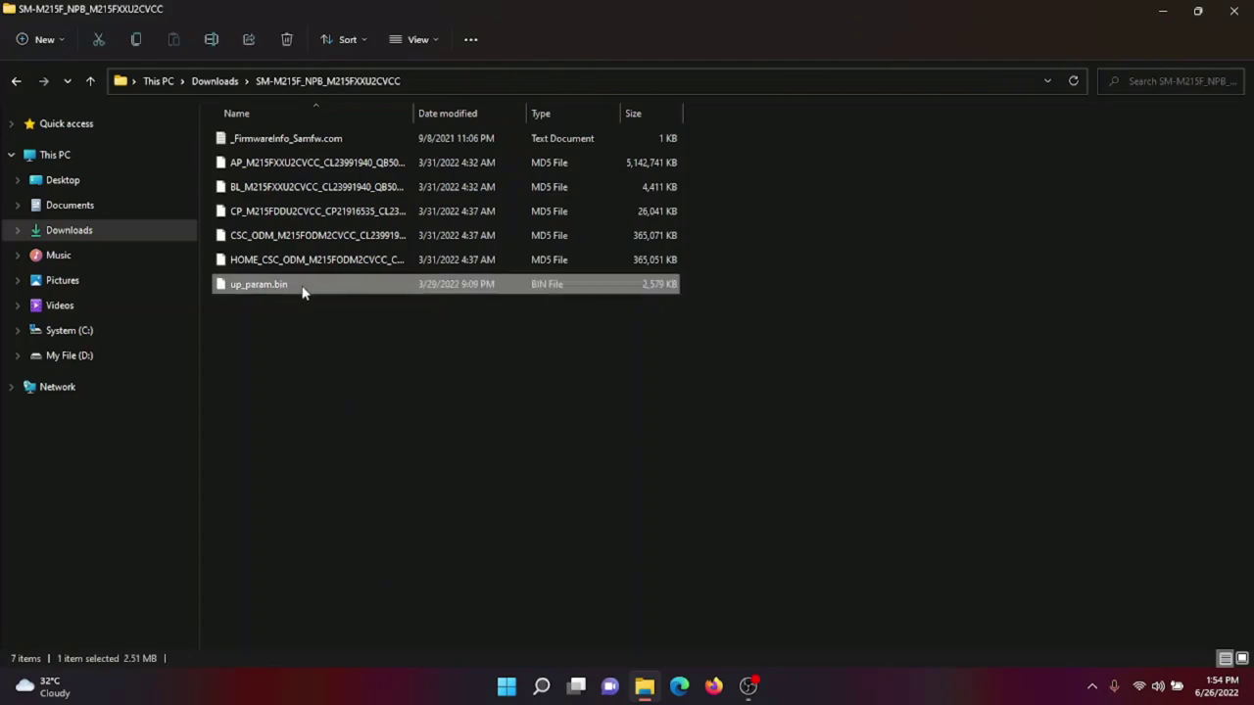
pyautogui.rightClick(303, 287)
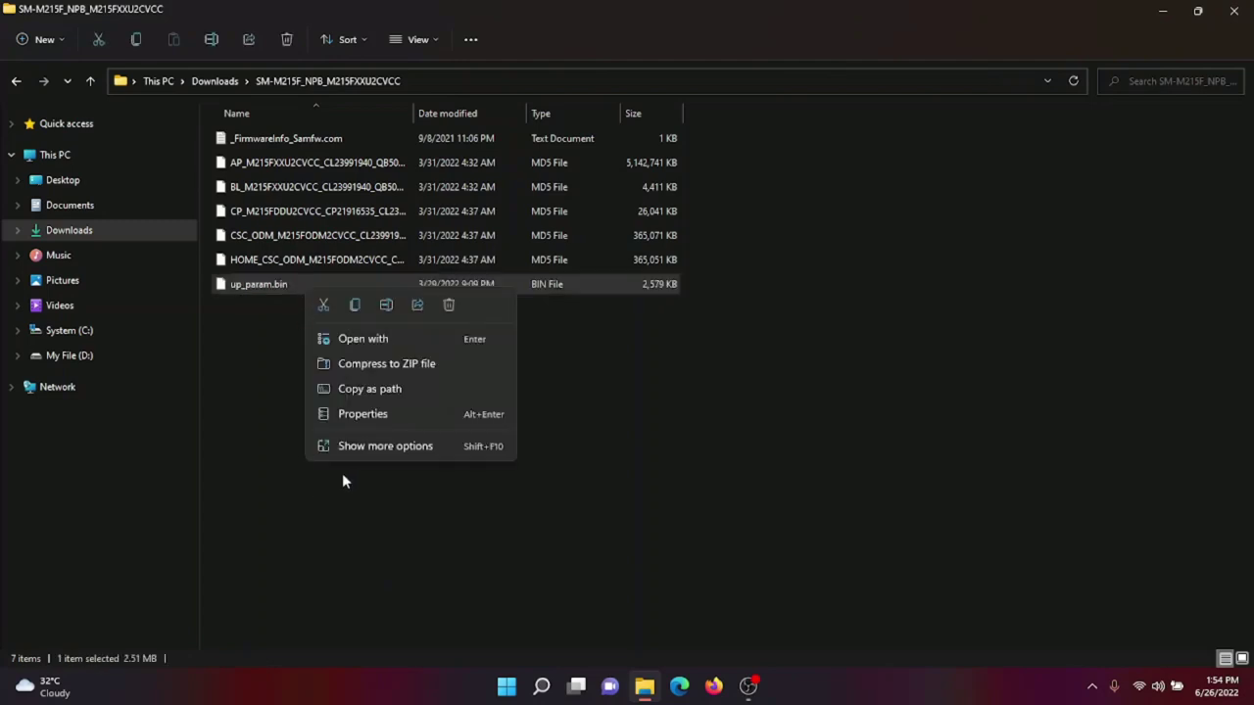
pyautogui.click(363, 450)
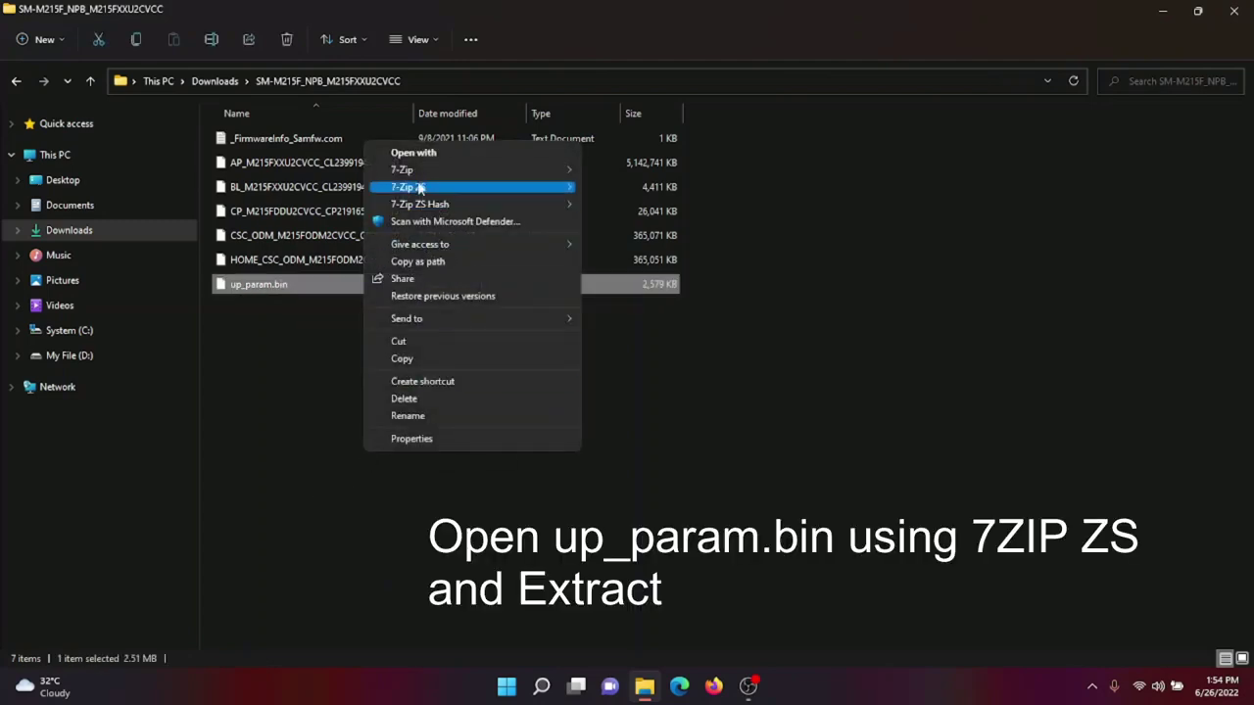
pyautogui.moveTo(452, 171)
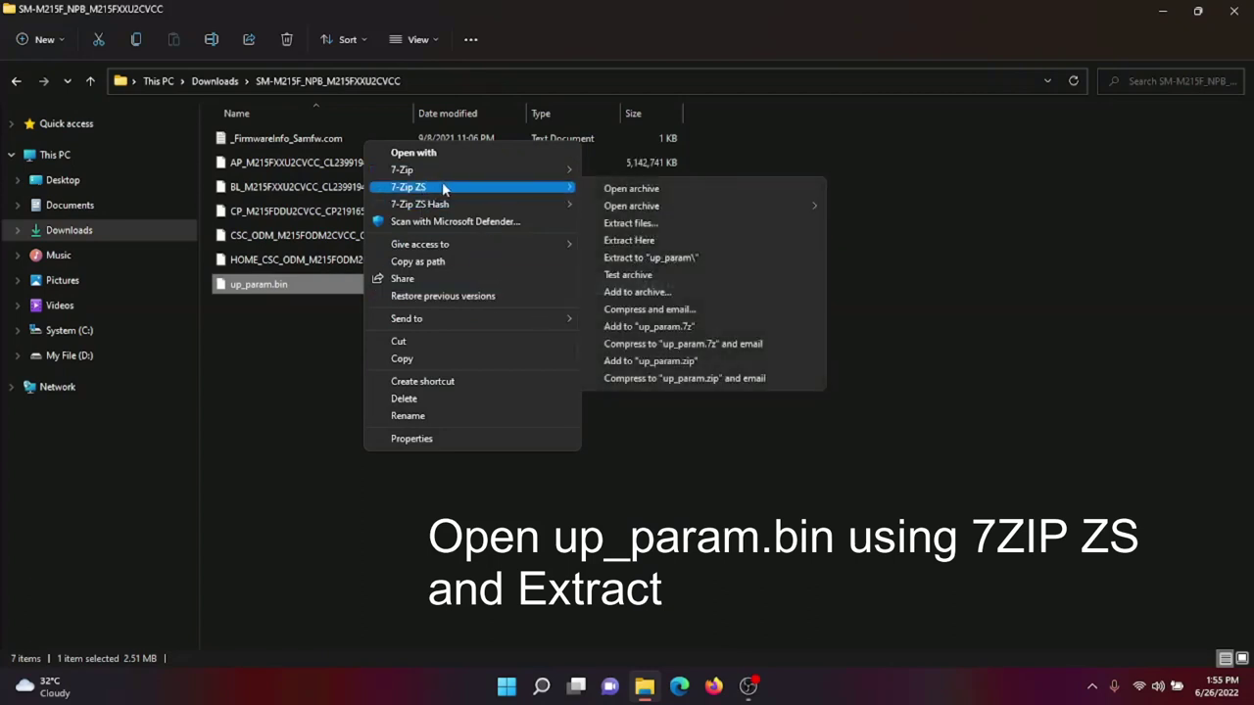
pyautogui.click(642, 191)
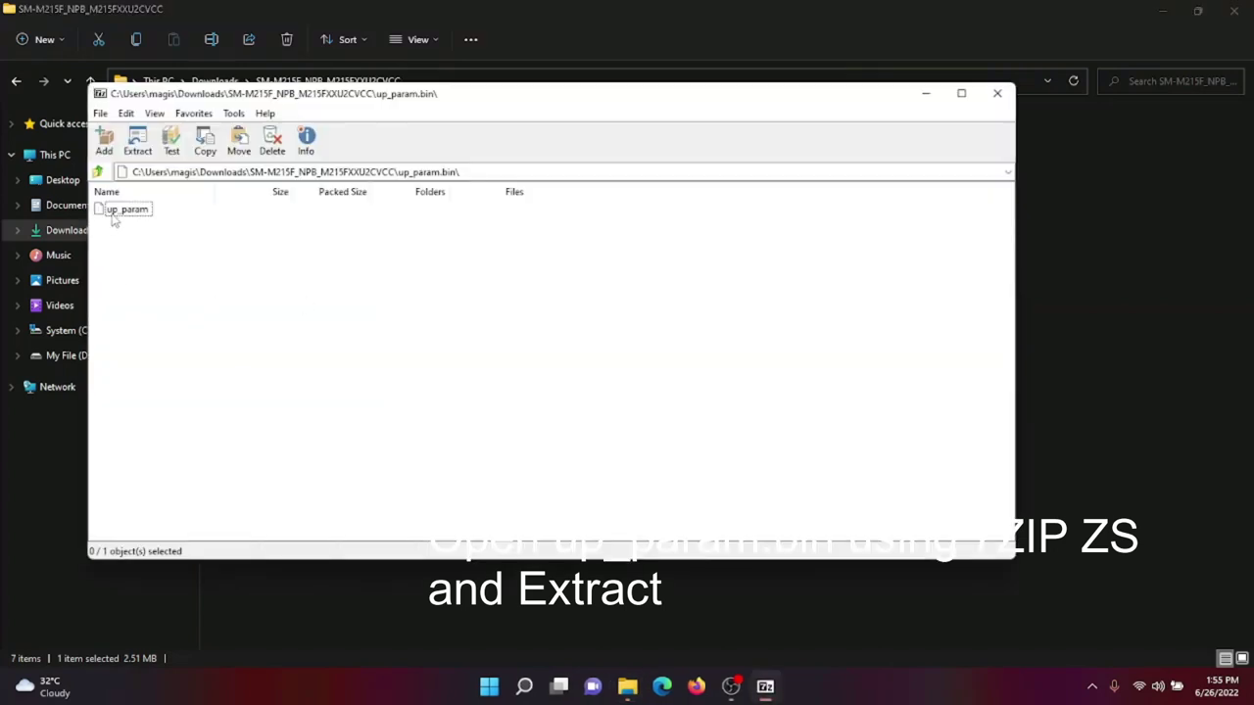
# Extract the up_param file into the SM-M215F firmware folder and close the archive.
pyautogui.click(137, 145)
pyautogui.click(683, 425)
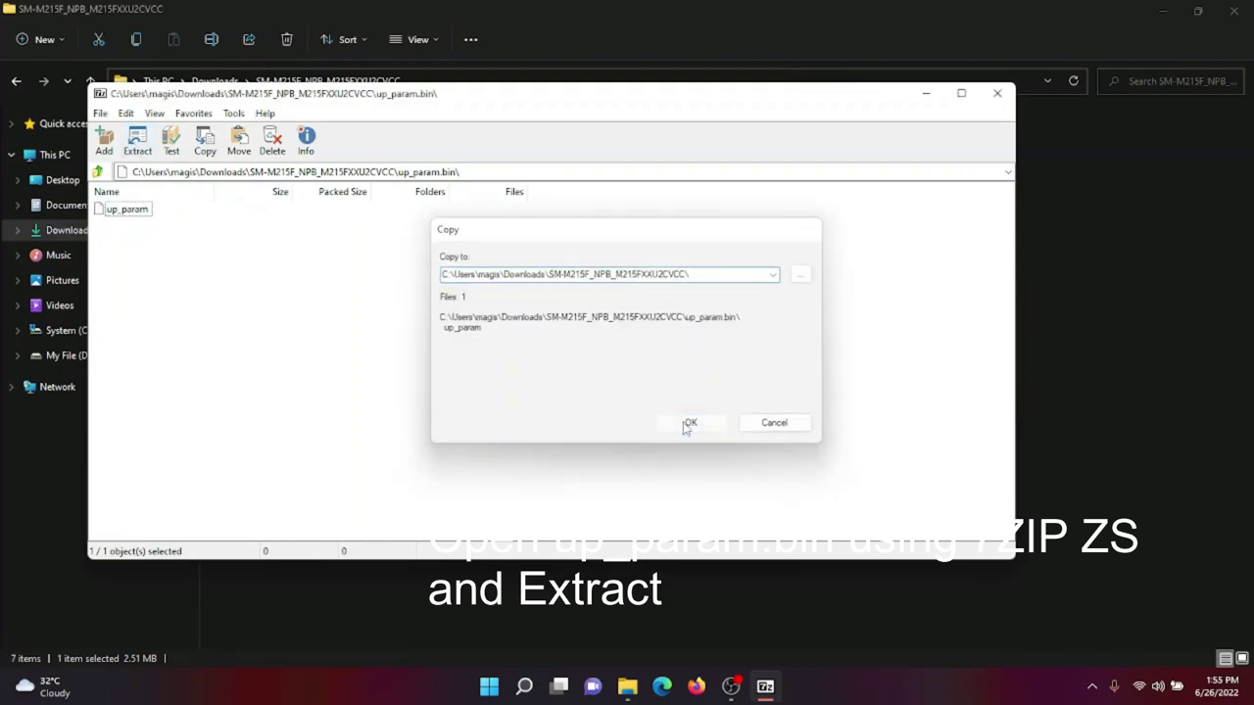
pyautogui.click(997, 95)
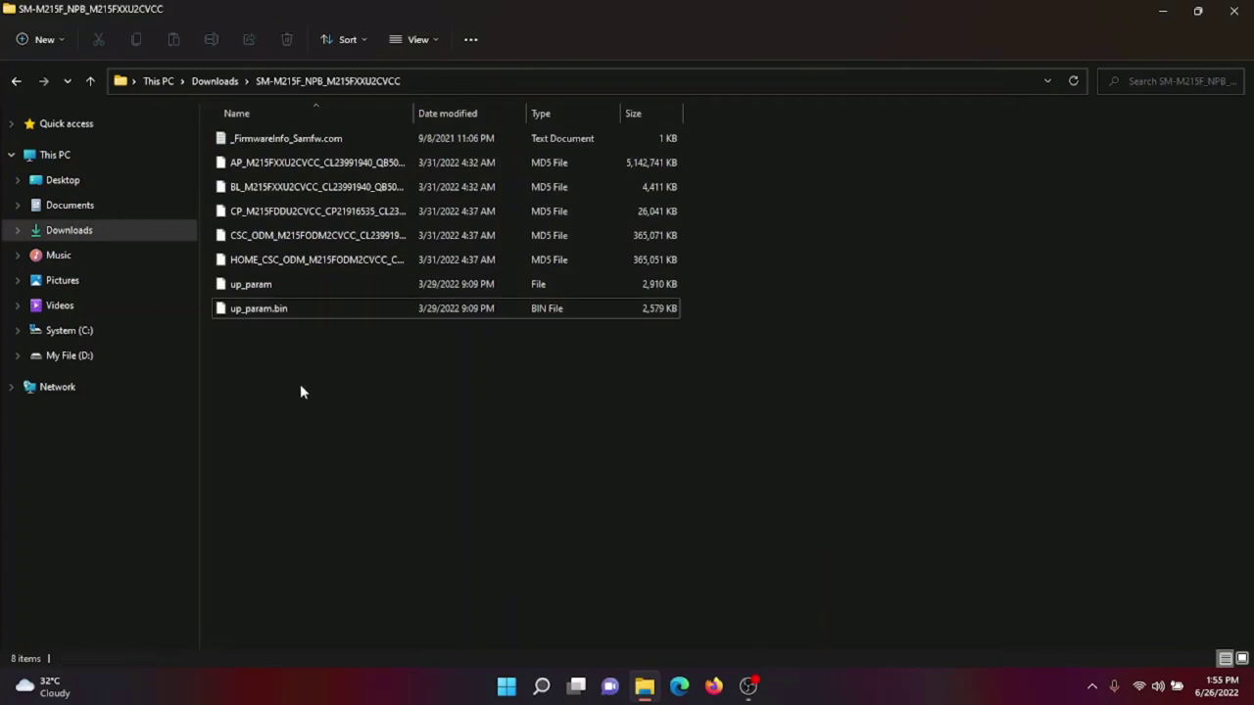
# Open the extracted up_param file as an archive with 7-Zip ZS and look through its JPG images.
pyautogui.rightClick(300, 393)
pyautogui.click(251, 313)
pyautogui.click(253, 286)
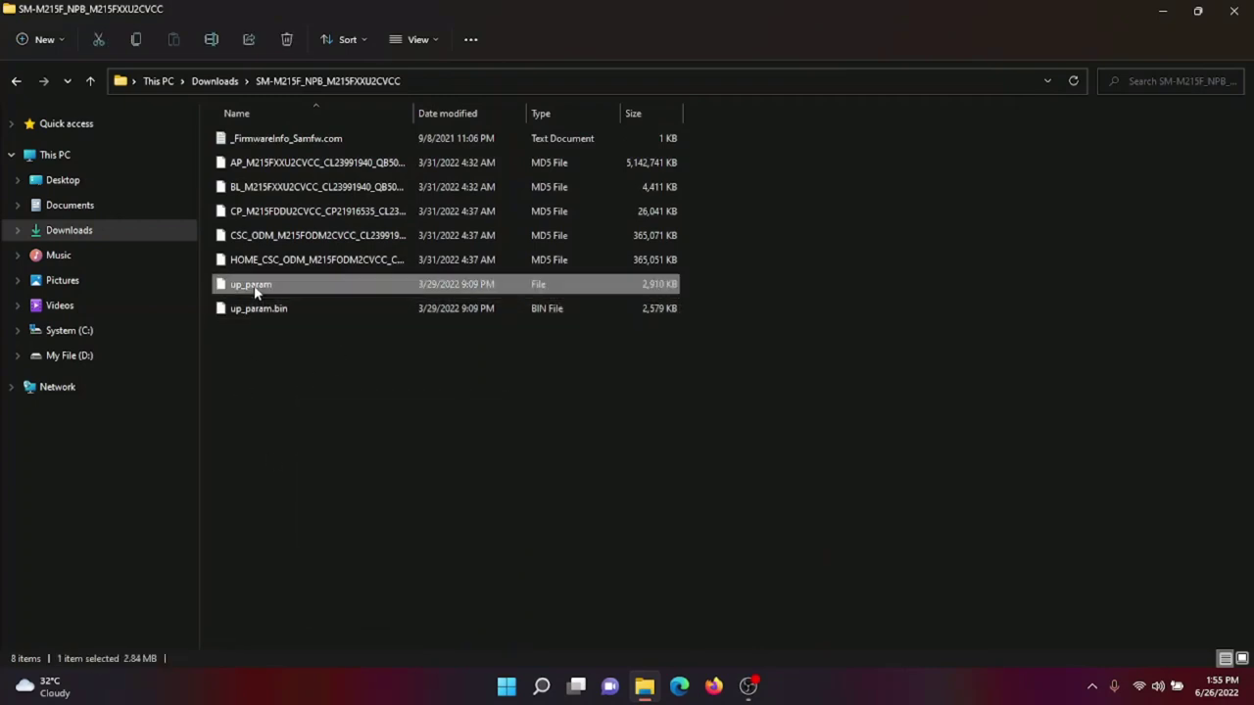
pyautogui.rightClick(255, 290)
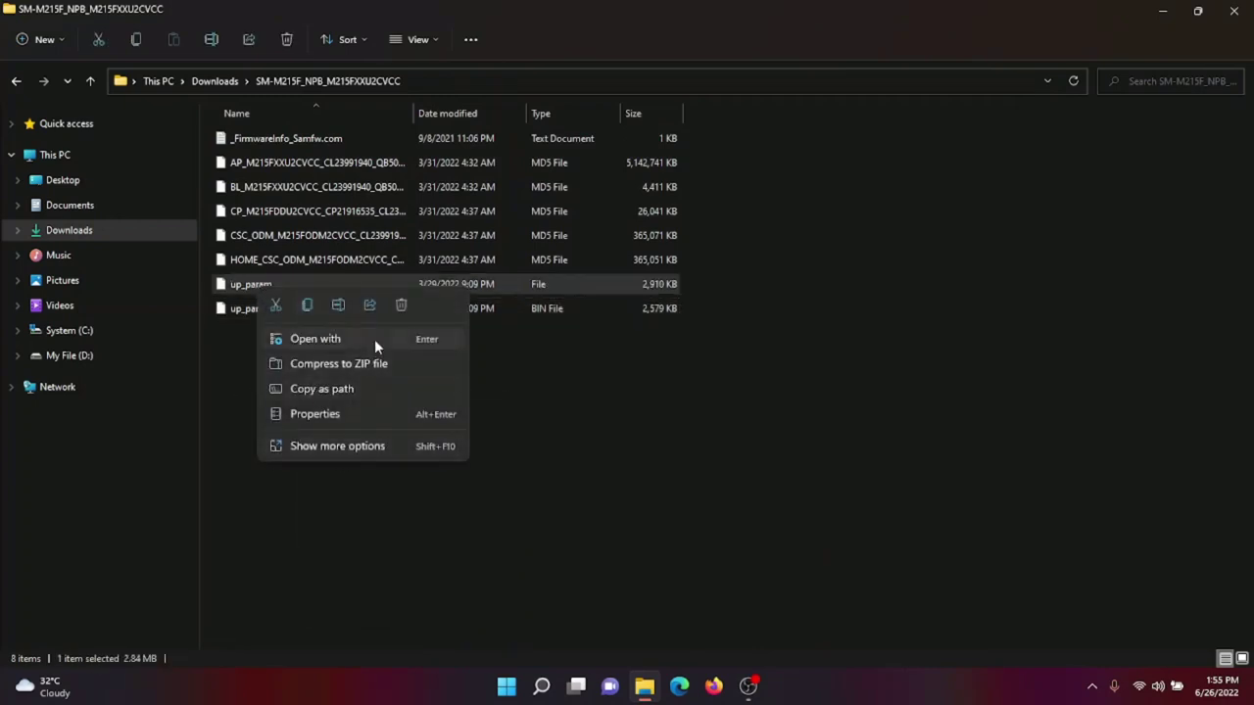
pyautogui.click(344, 444)
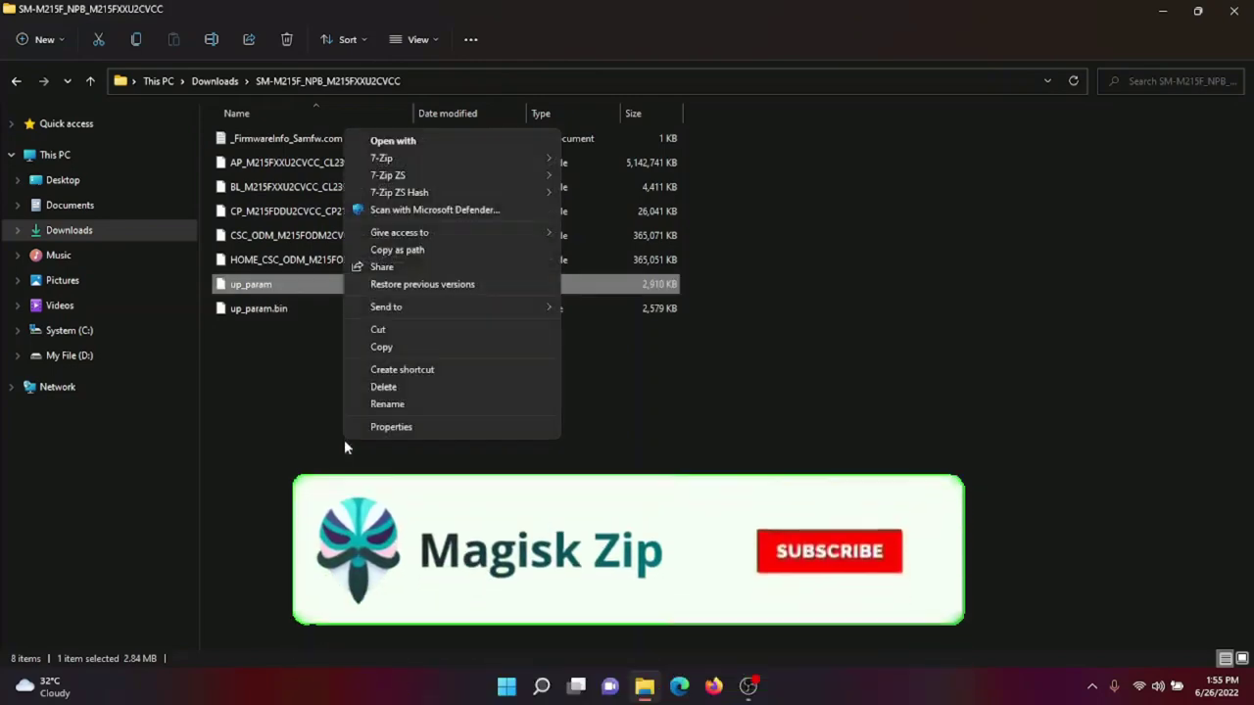
pyautogui.moveTo(428, 173)
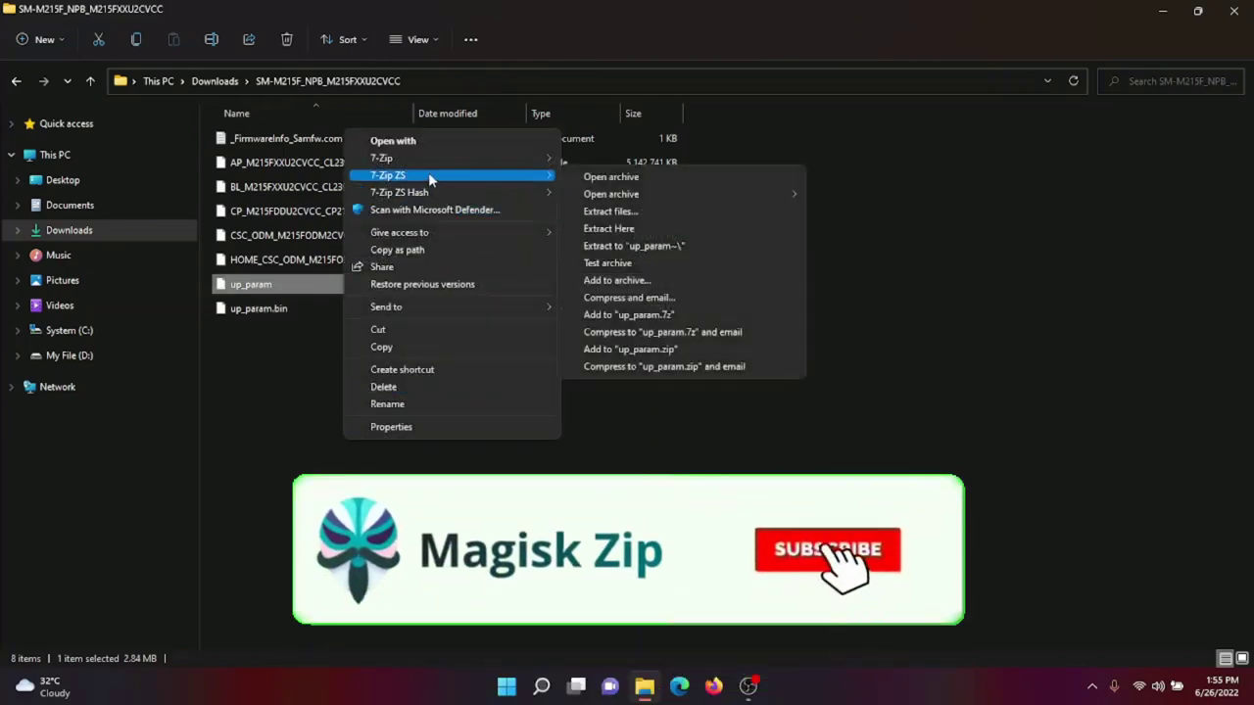
pyautogui.click(663, 177)
pyautogui.scroll(-2, 294, 391)
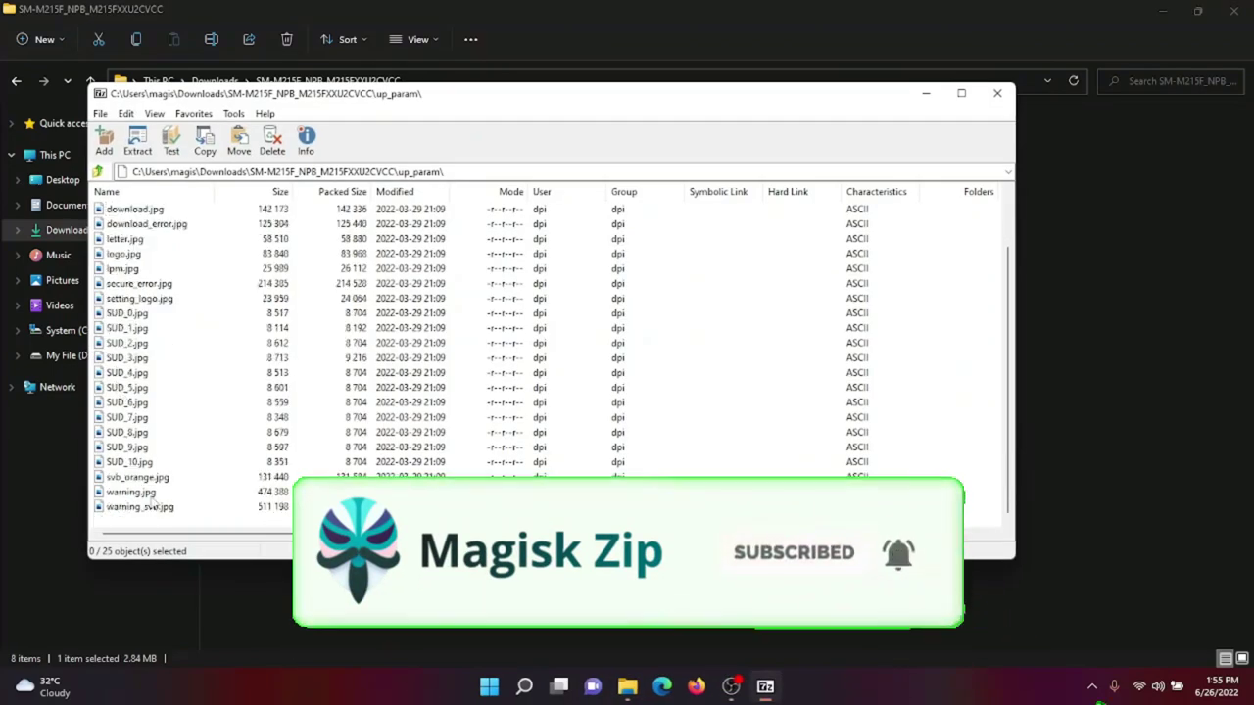
# View logo.jpg from the up_param archive, and close both the image and the archive.
pyautogui.click(140, 506)
pyautogui.rightClick(142, 507)
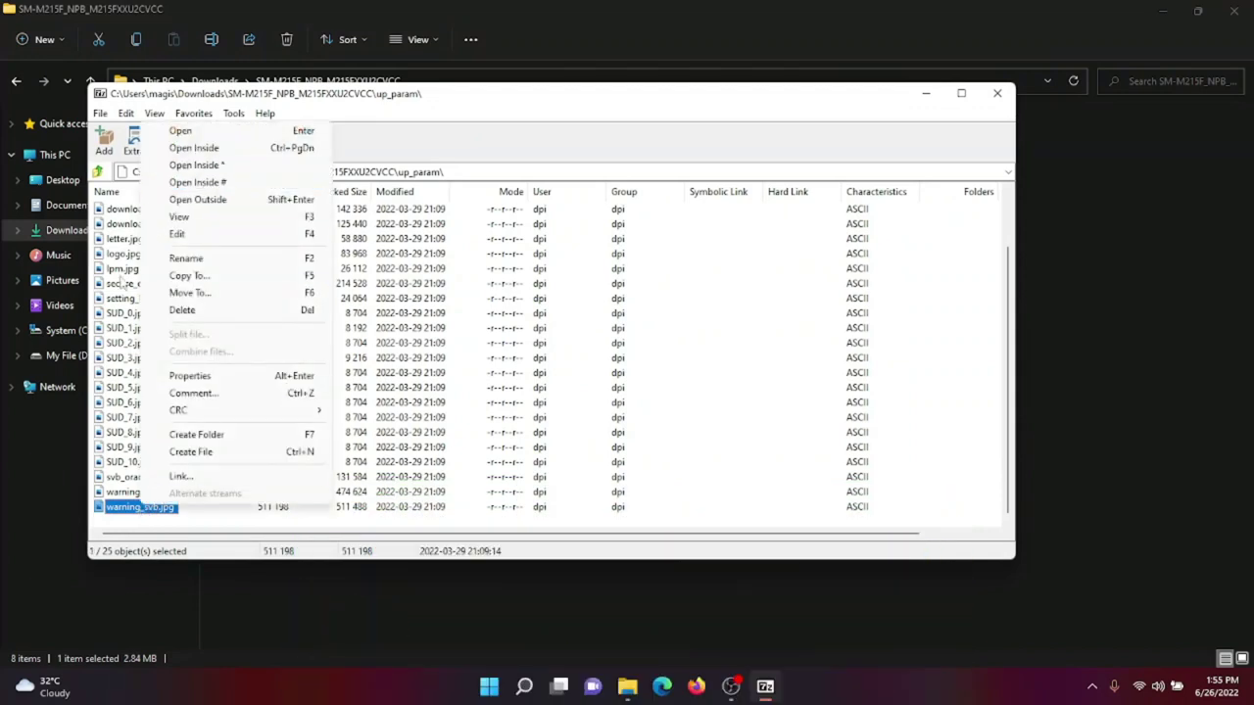
pyautogui.click(127, 298)
pyautogui.click(124, 255)
pyautogui.rightClick(131, 260)
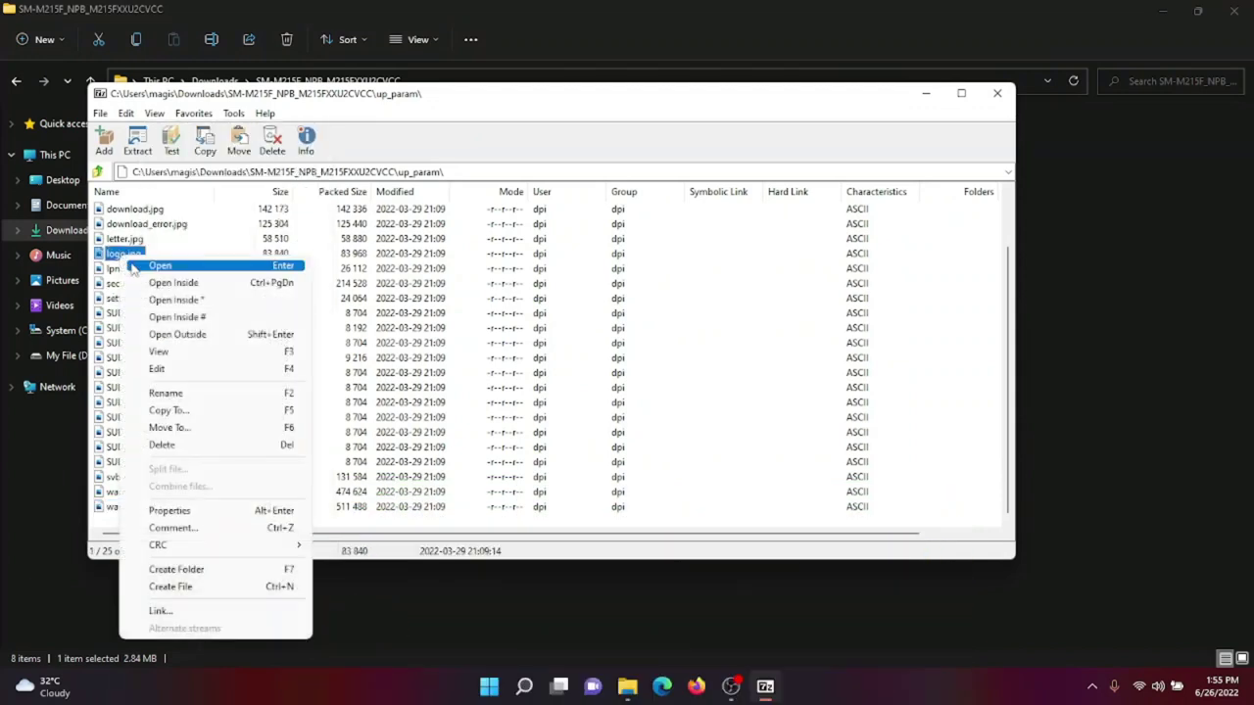
pyautogui.click(137, 267)
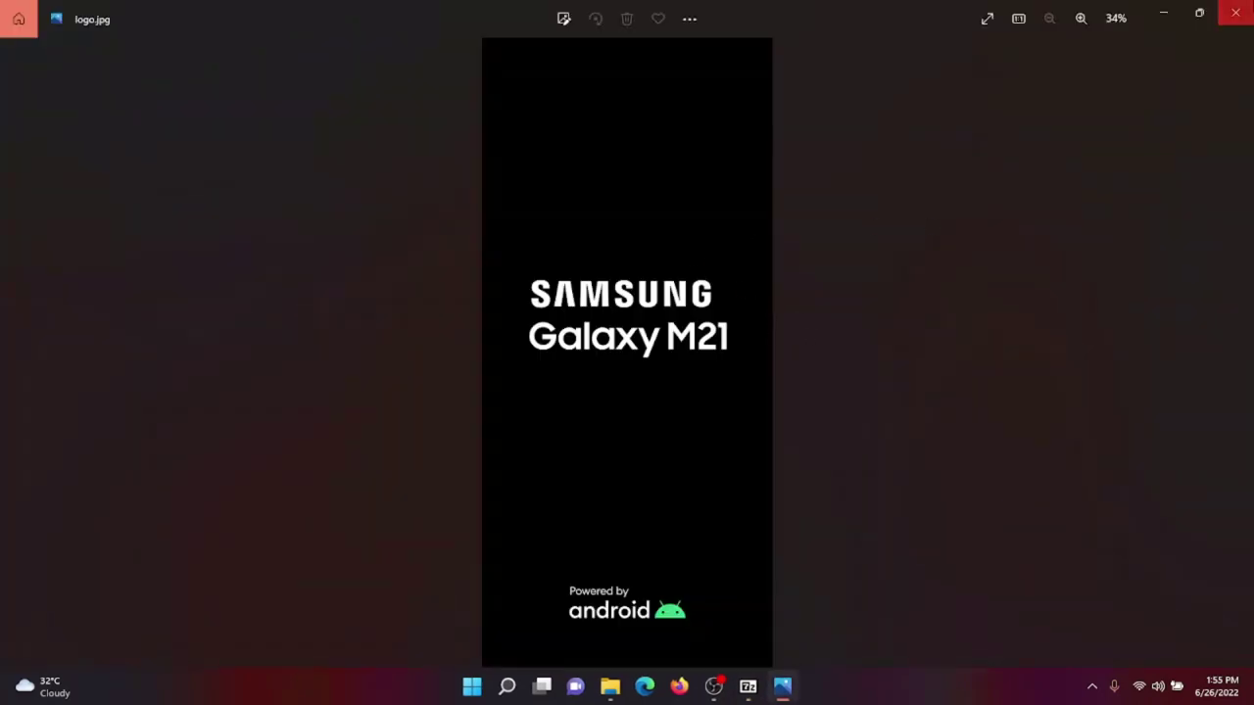
pyautogui.click(1235, 11)
pyautogui.click(129, 270)
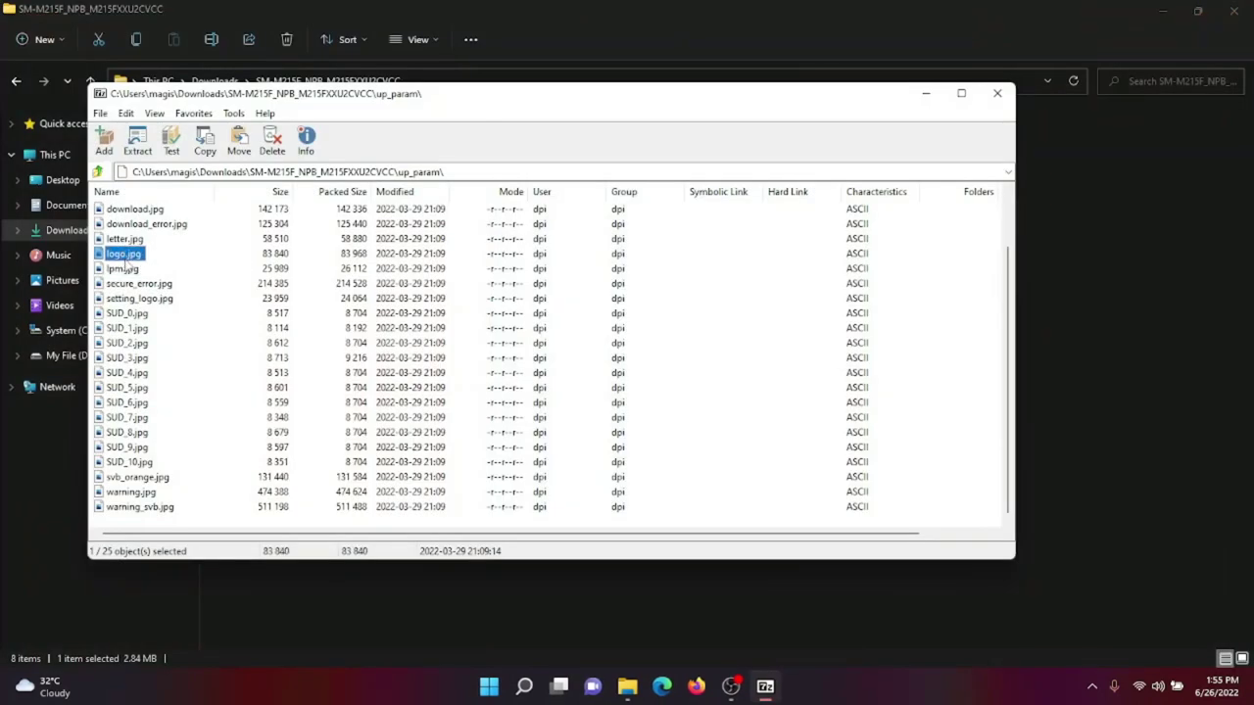
pyautogui.click(125, 267)
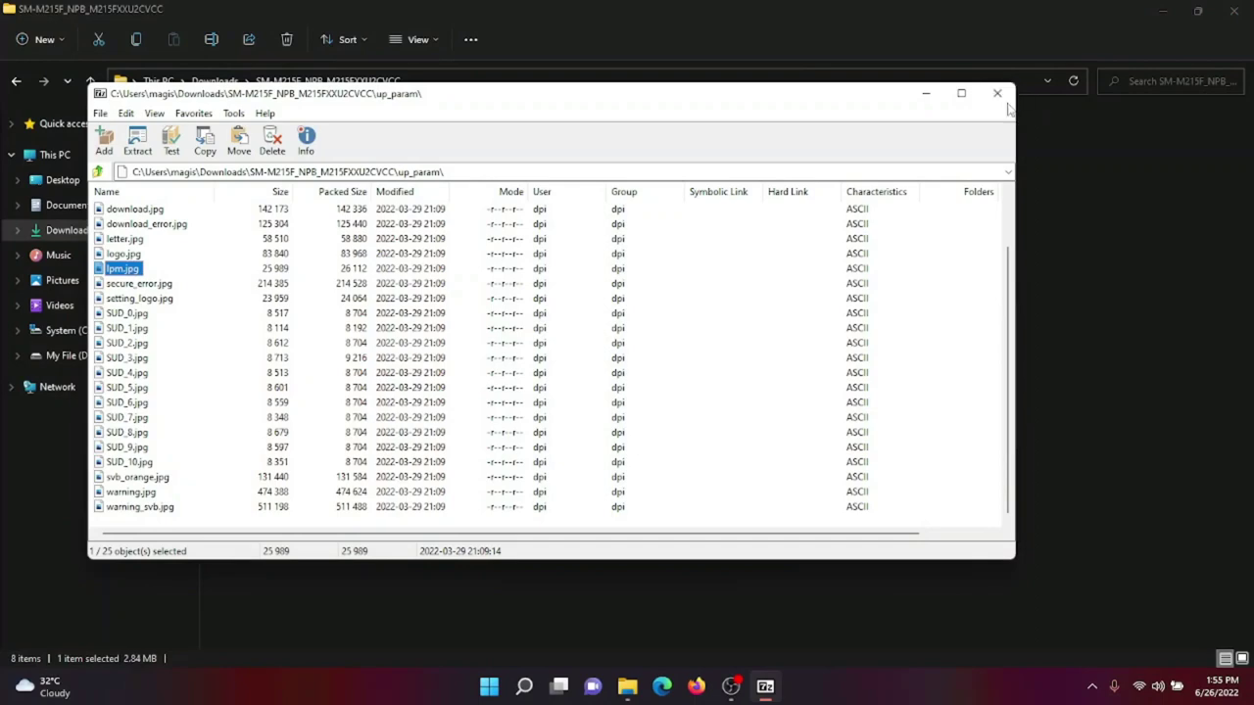
pyautogui.click(997, 94)
# Extract the up_param file with 7-Zip ZS into an up_param~ subfolder of the firmware folder, keeping full pathnames.
pyautogui.rightClick(235, 283)
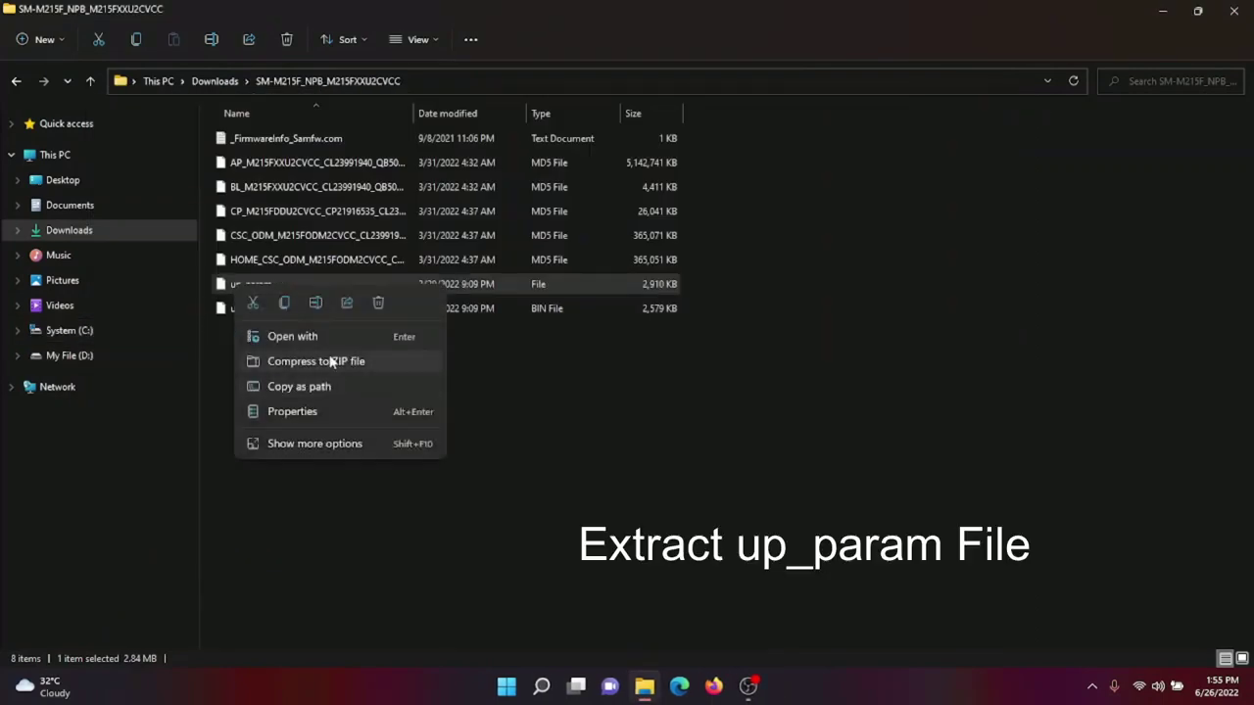
pyautogui.click(313, 449)
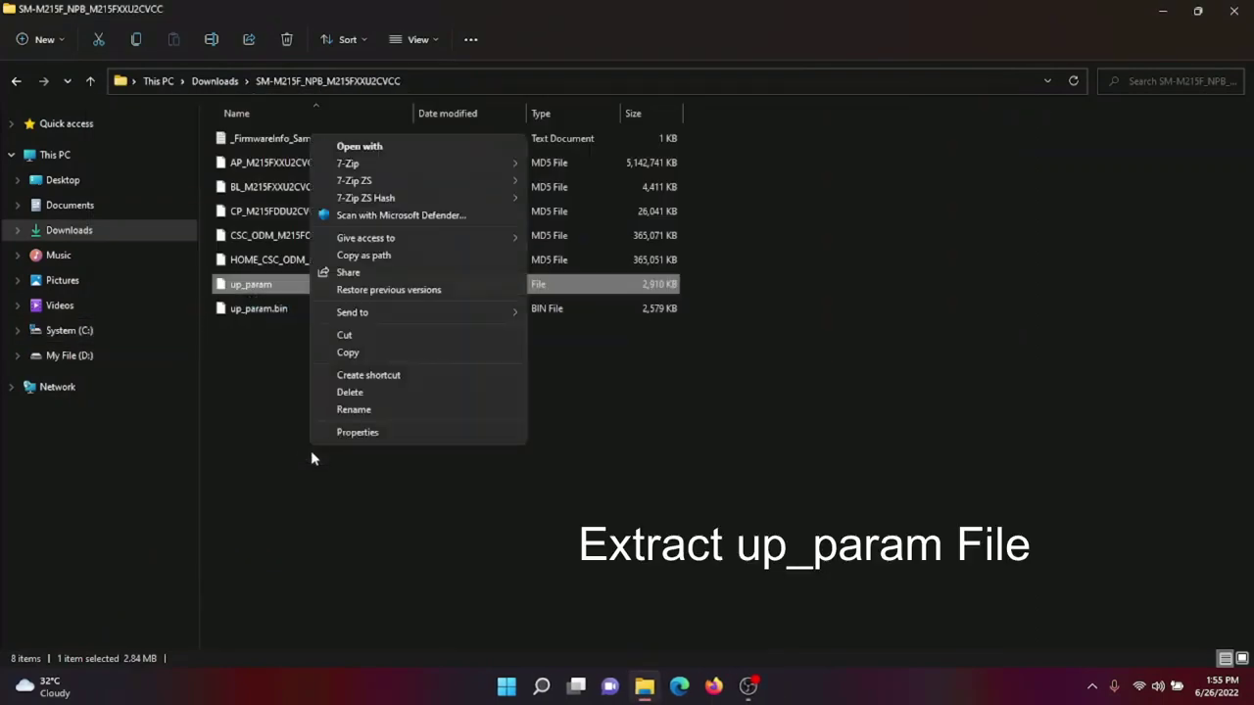
pyautogui.moveTo(380, 184)
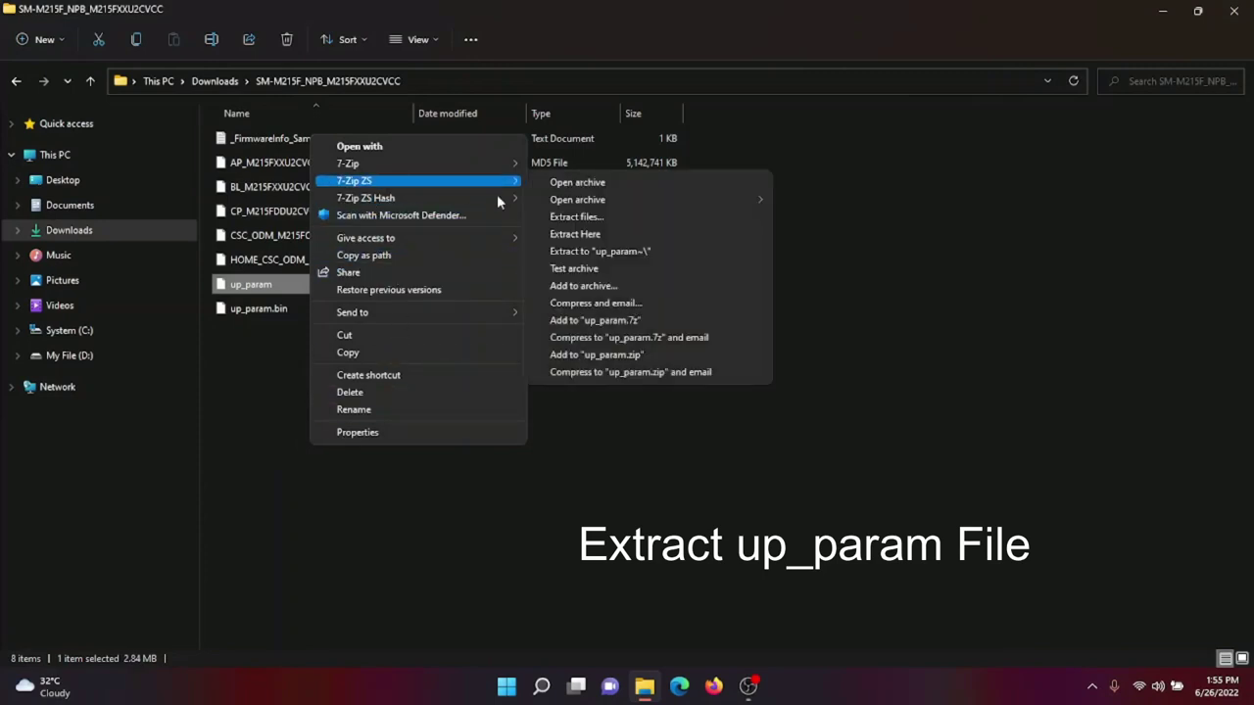
pyautogui.click(583, 220)
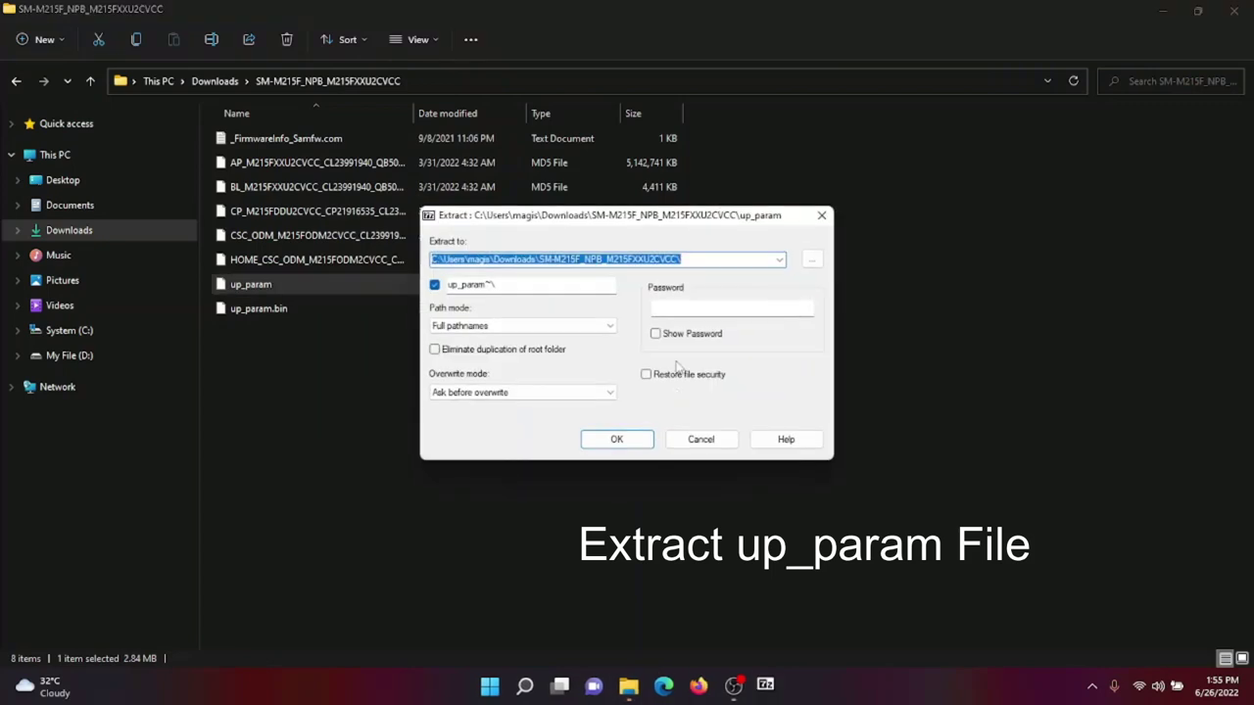
pyautogui.click(607, 441)
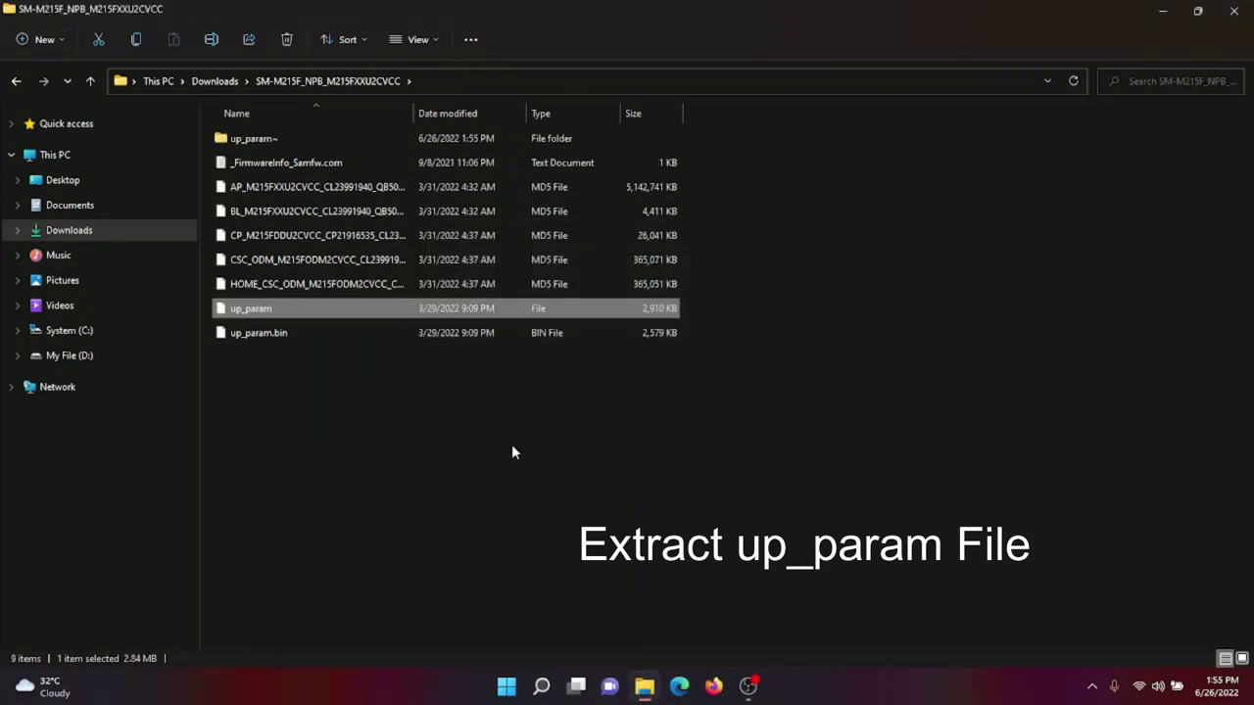
# Open the letter image from the extracted up_param~ folder in Paint.
pyautogui.doubleClick(257, 140)
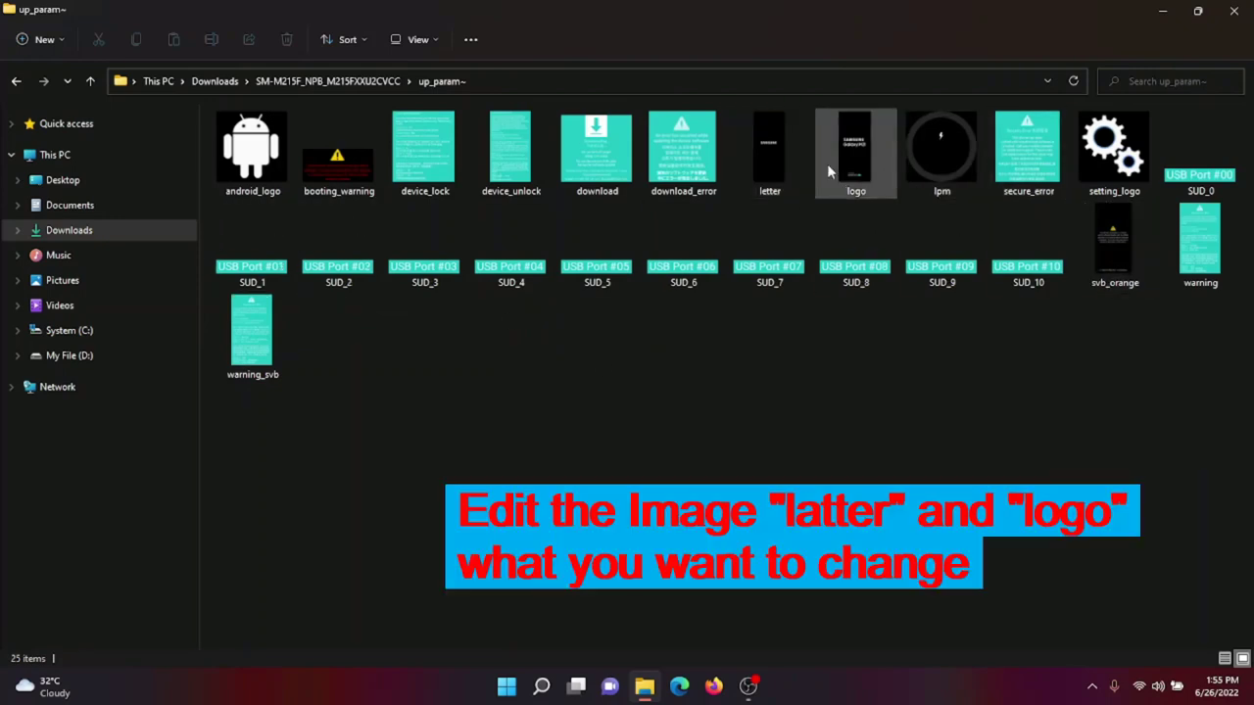
pyautogui.click(765, 184)
pyautogui.rightClick(765, 184)
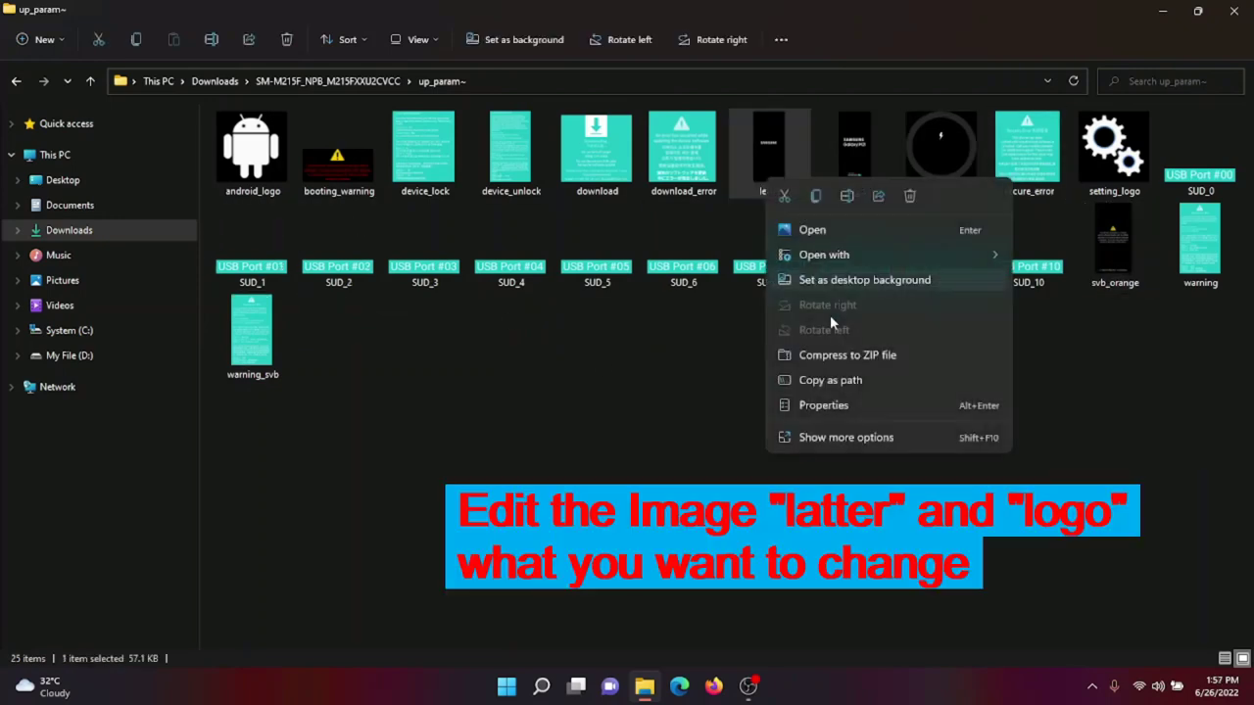
pyautogui.moveTo(809, 255)
pyautogui.click(1053, 261)
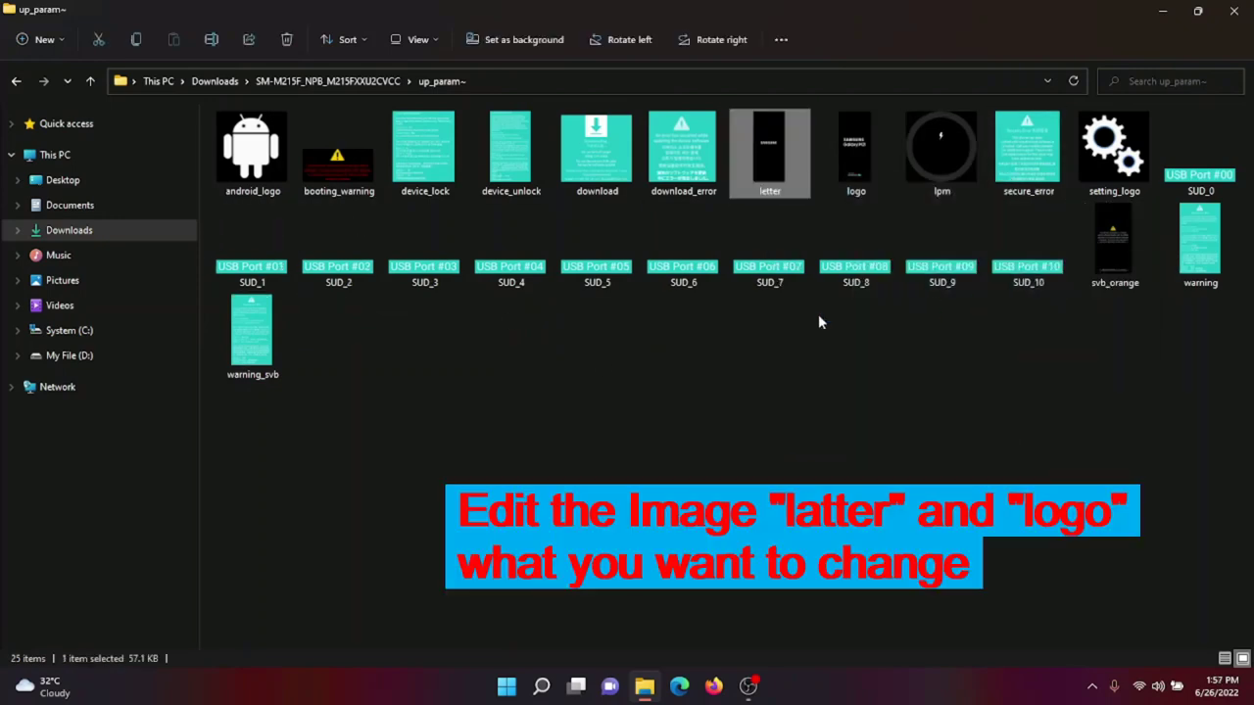
# Delete an area of about 619 × 167 px around the SAMSUNG lettering and fill the gap with black.
pyautogui.scroll(-2, 1096, 618)
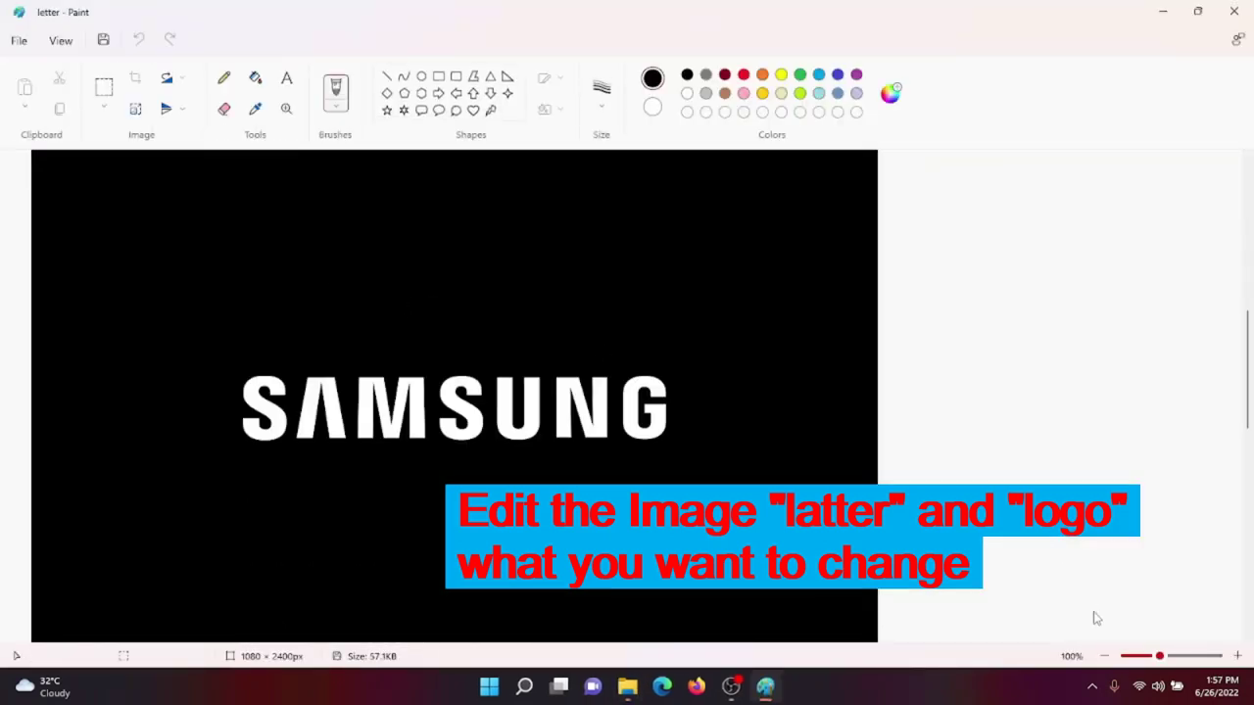
pyautogui.click(1141, 656)
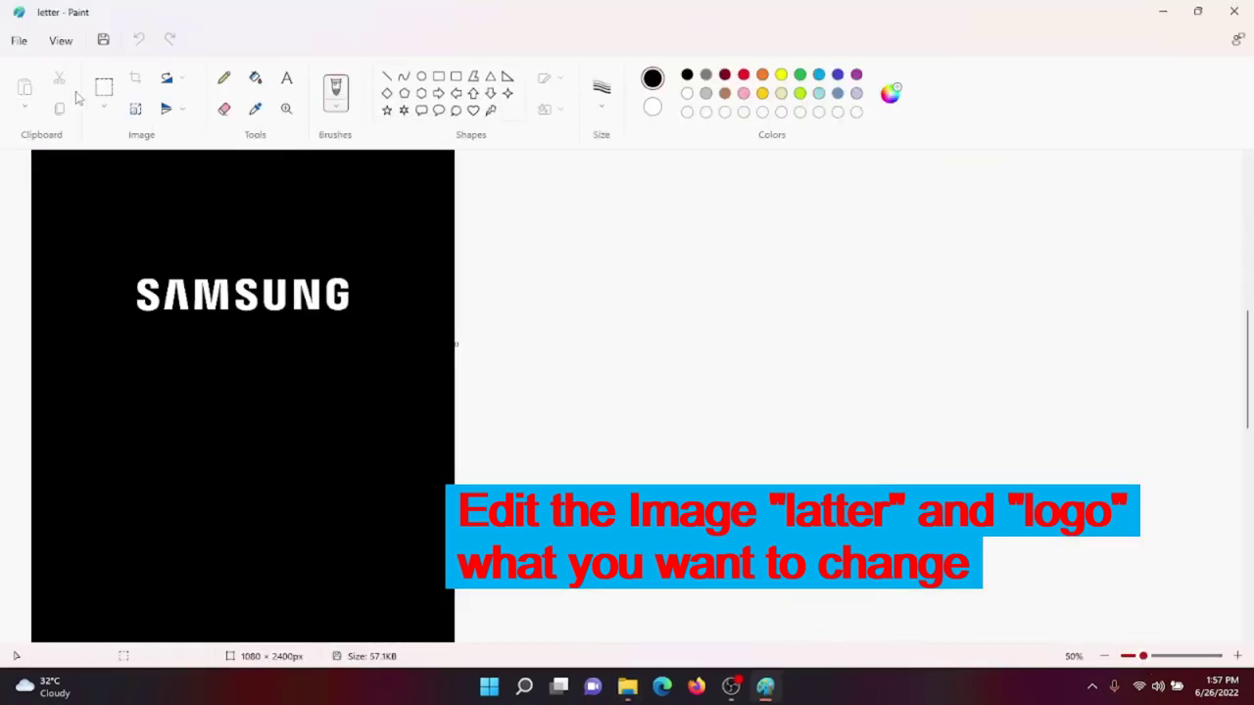
pyautogui.click(105, 90)
pyautogui.moveTo(120, 268); pyautogui.dragTo(363, 334)
pyautogui.press('Delete')
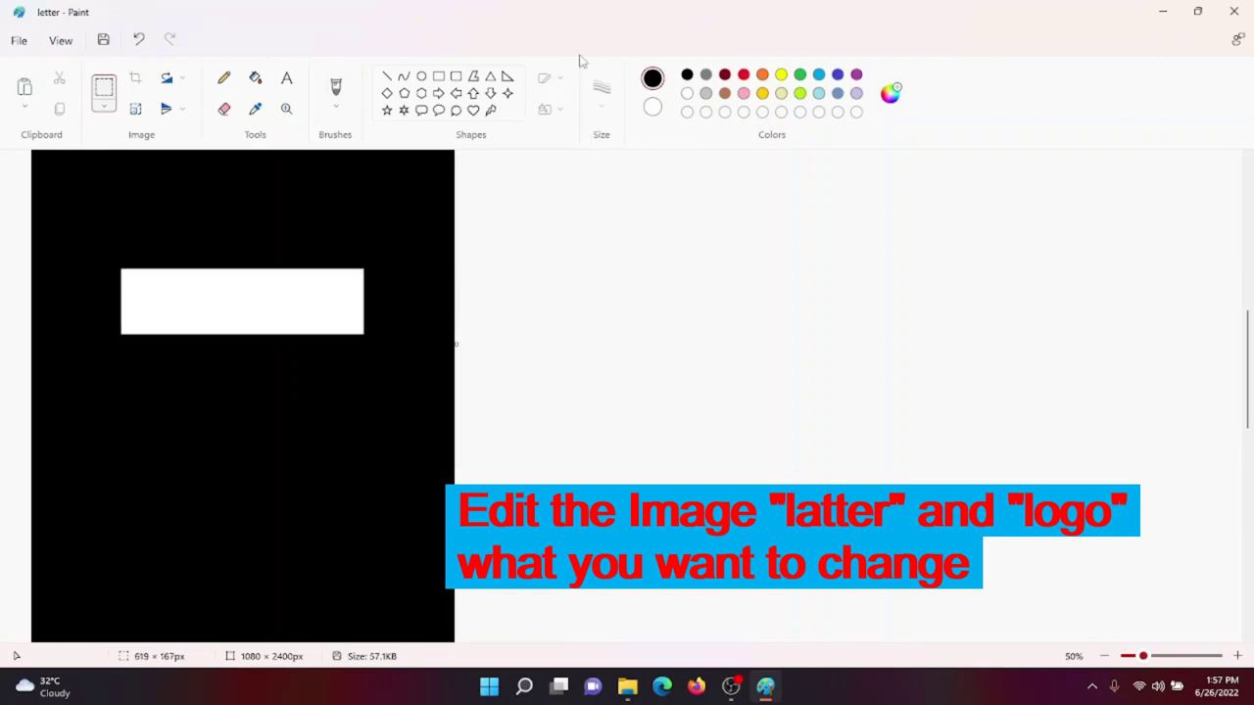
pyautogui.click(262, 80)
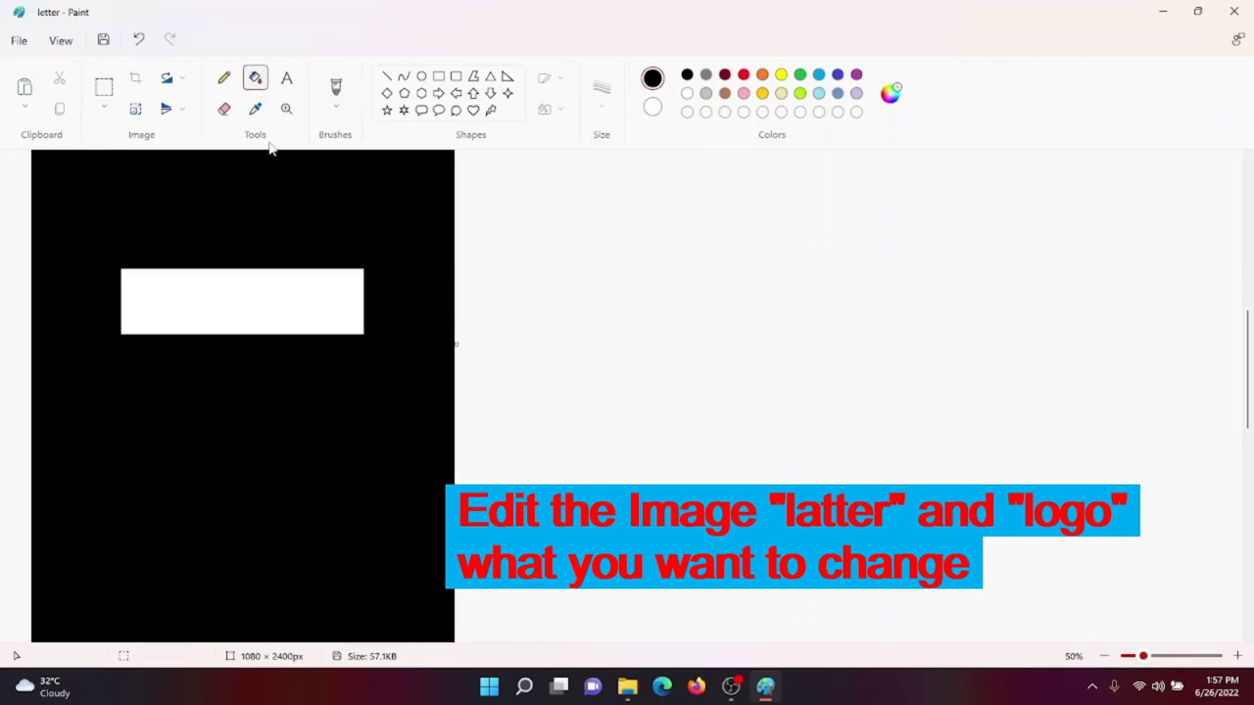
pyautogui.click(284, 325)
# Add the text "NAME" in white Calibri 48 where the SAMSUNG lettering was.
pyautogui.click(287, 80)
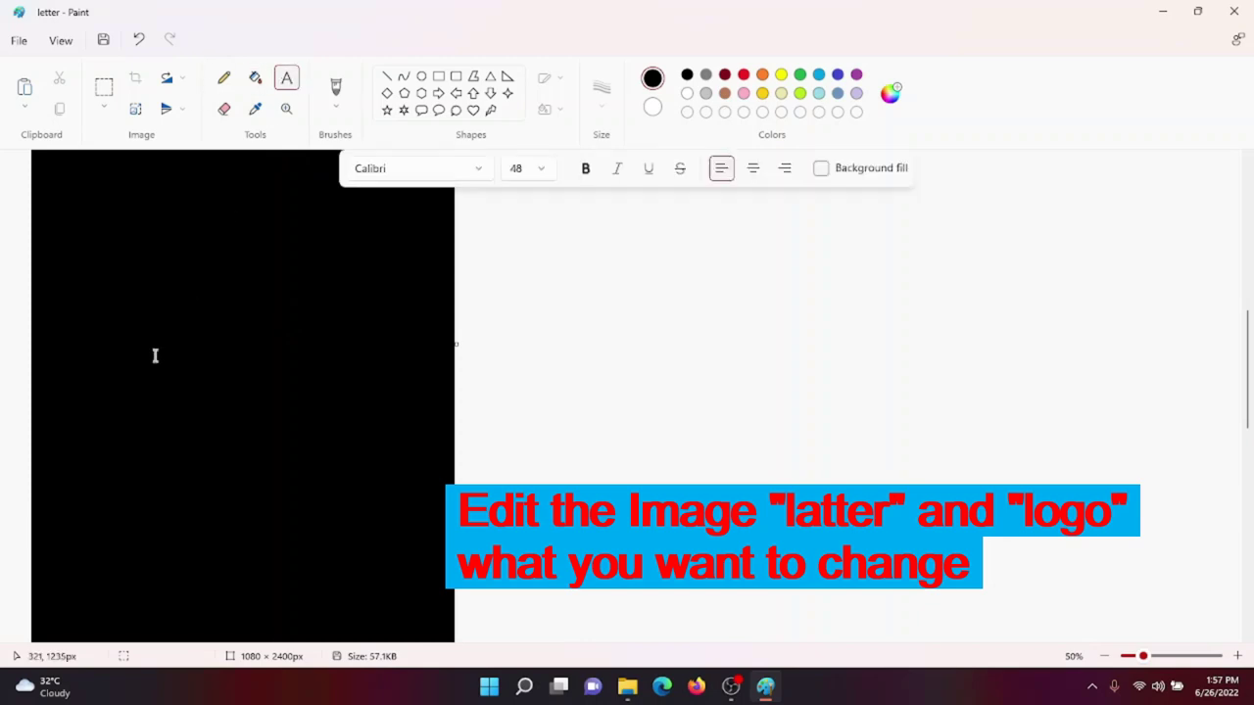
pyautogui.click(129, 305)
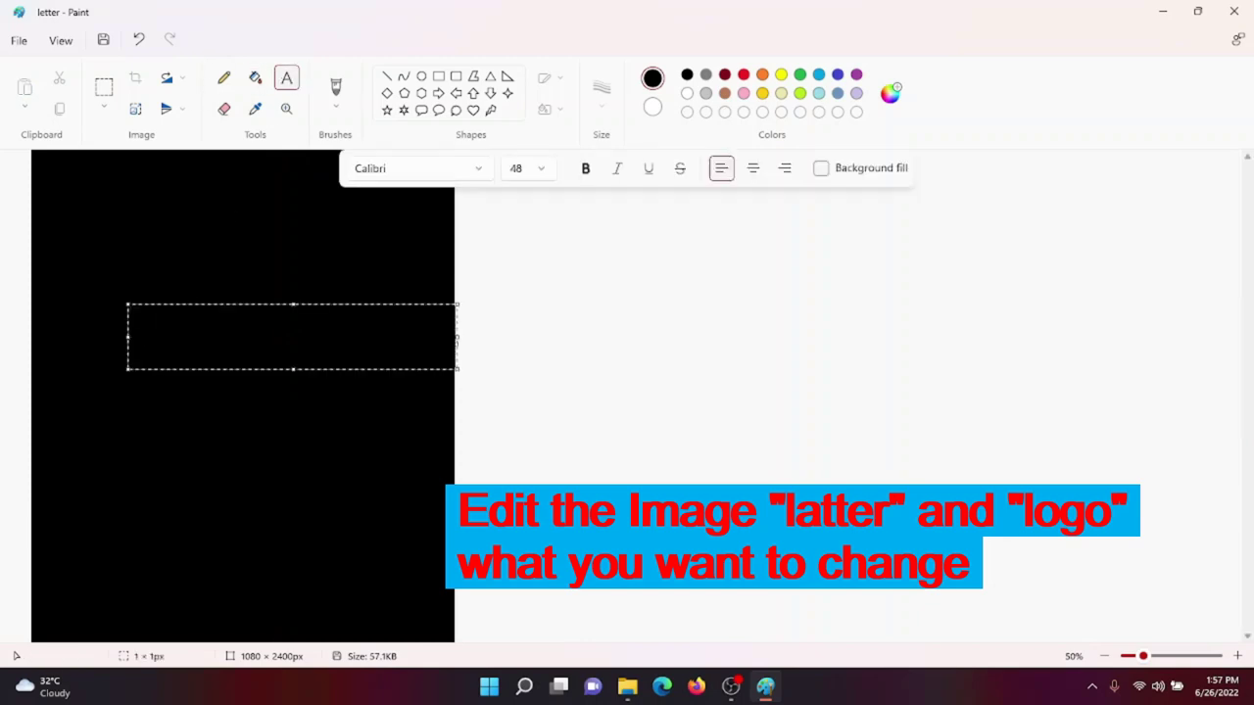
pyautogui.write('NAME')
pyautogui.hotkey('ctrl', 'a')
pyautogui.click(686, 93)
pyautogui.click(283, 246)
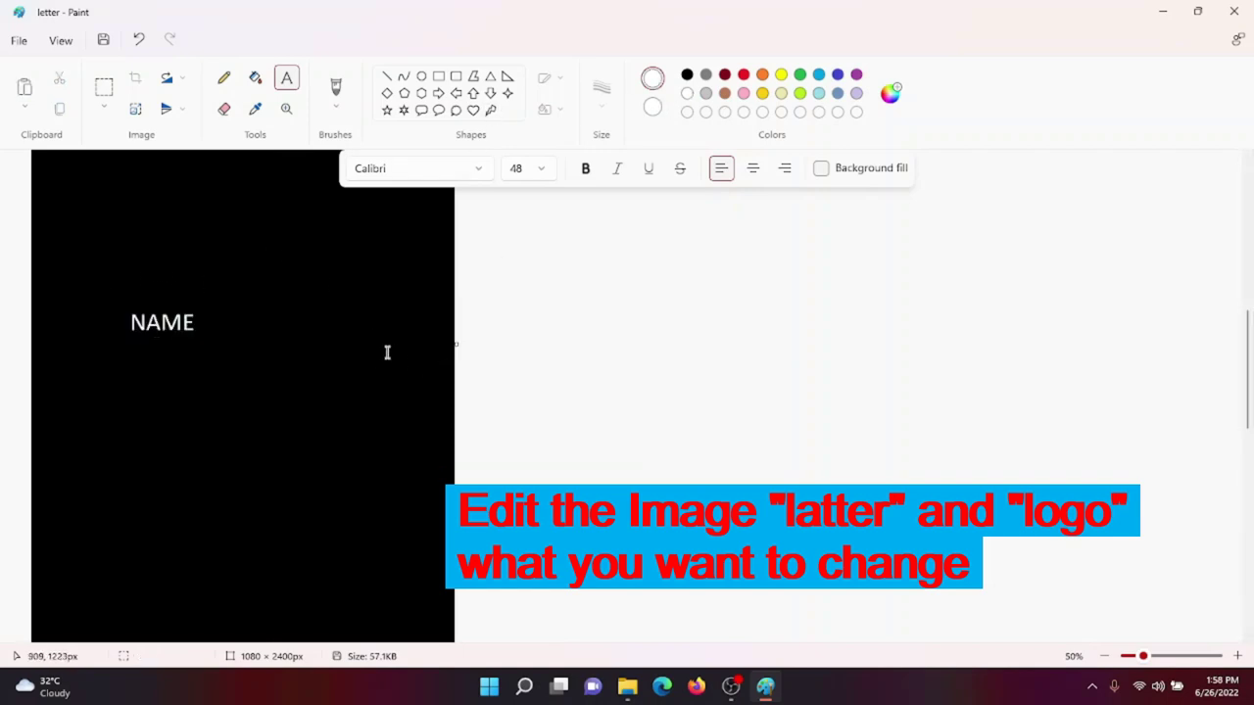
# Save the edited image as a JPEG named letter in the Downloads folder and close Paint.
pyautogui.hotkey('ctrl', 'shift', 's')
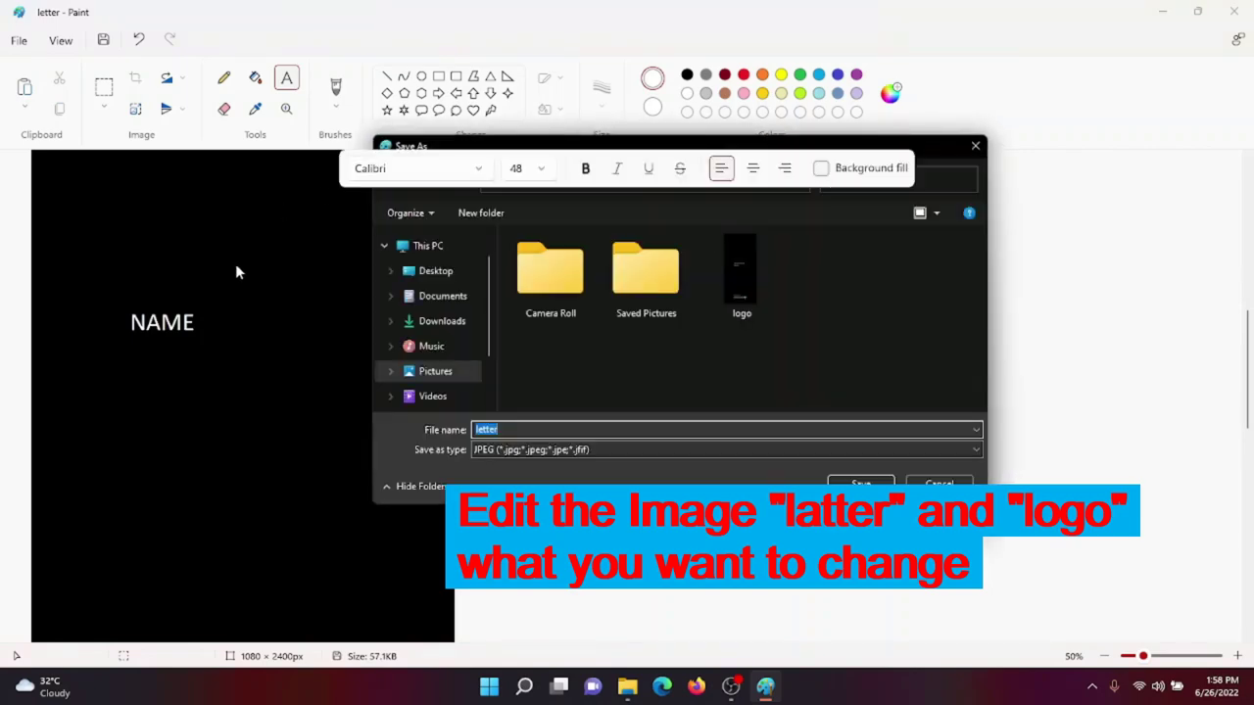
pyautogui.click(442, 321)
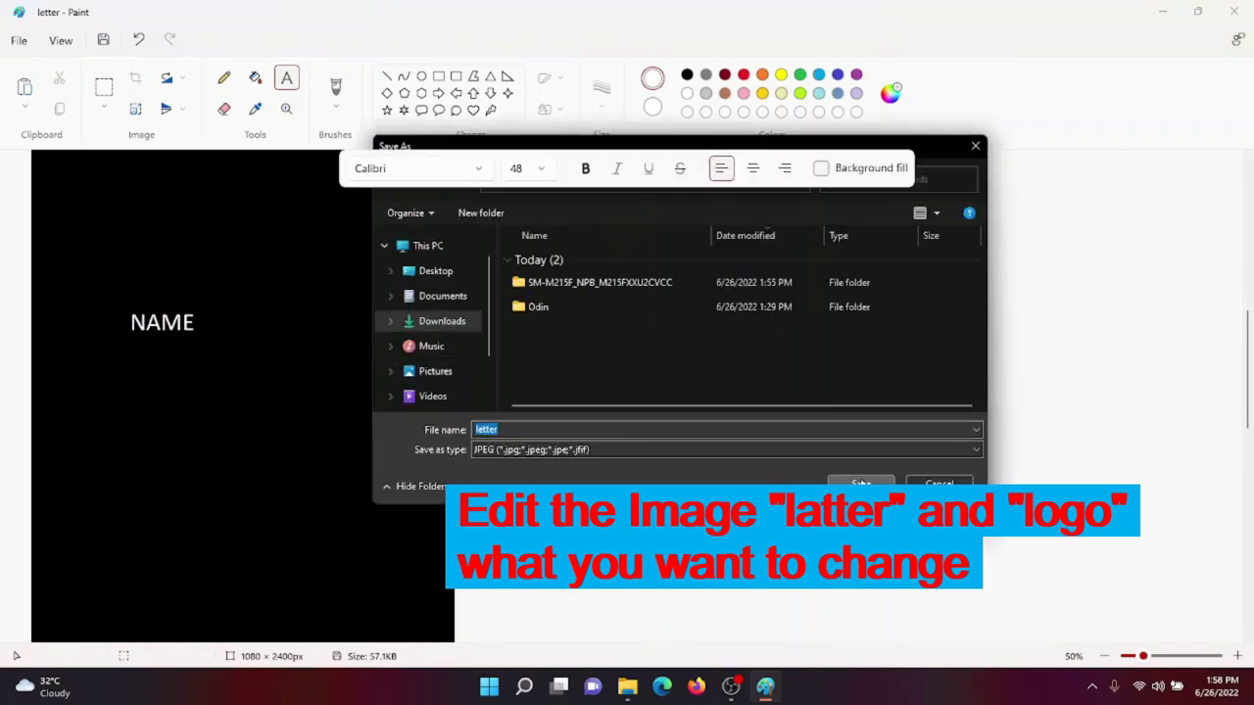
pyautogui.press('Return')
pyautogui.click(1234, 12)
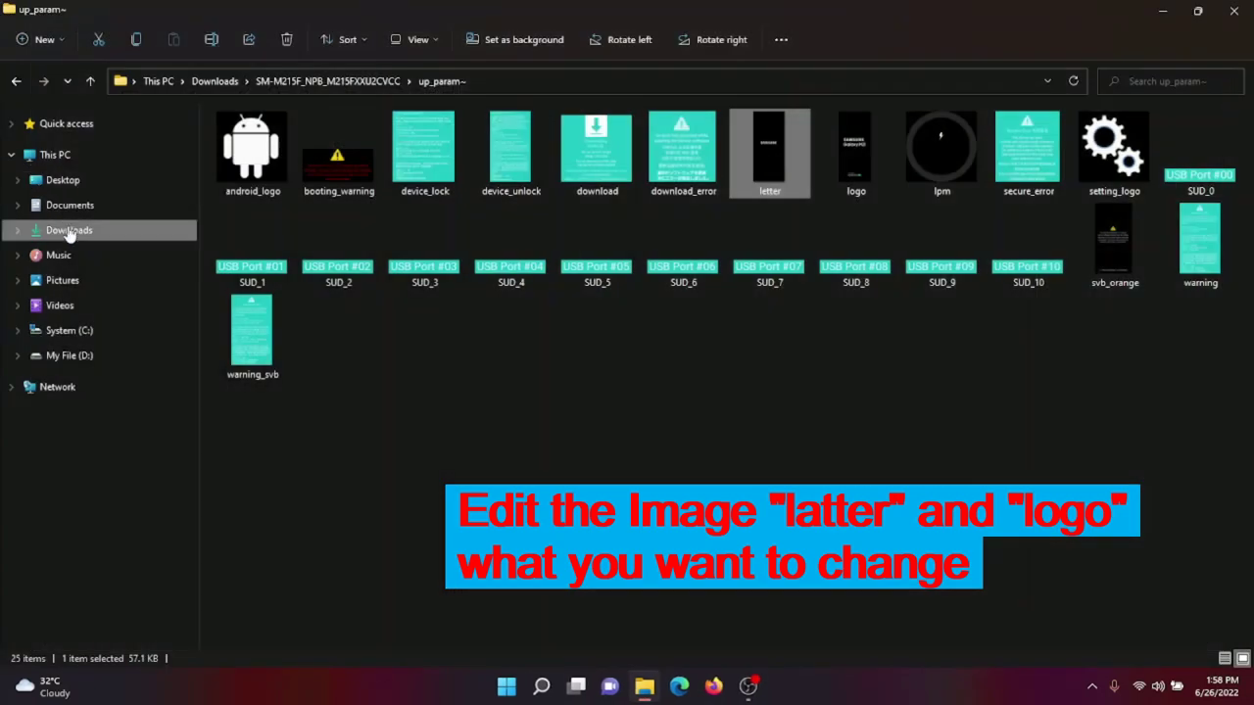
# Replace the letter image in the up_param~ folder with the edited one from Downloads, and open it to check.
pyautogui.click(69, 205)
pyautogui.click(69, 230)
pyautogui.click(254, 181)
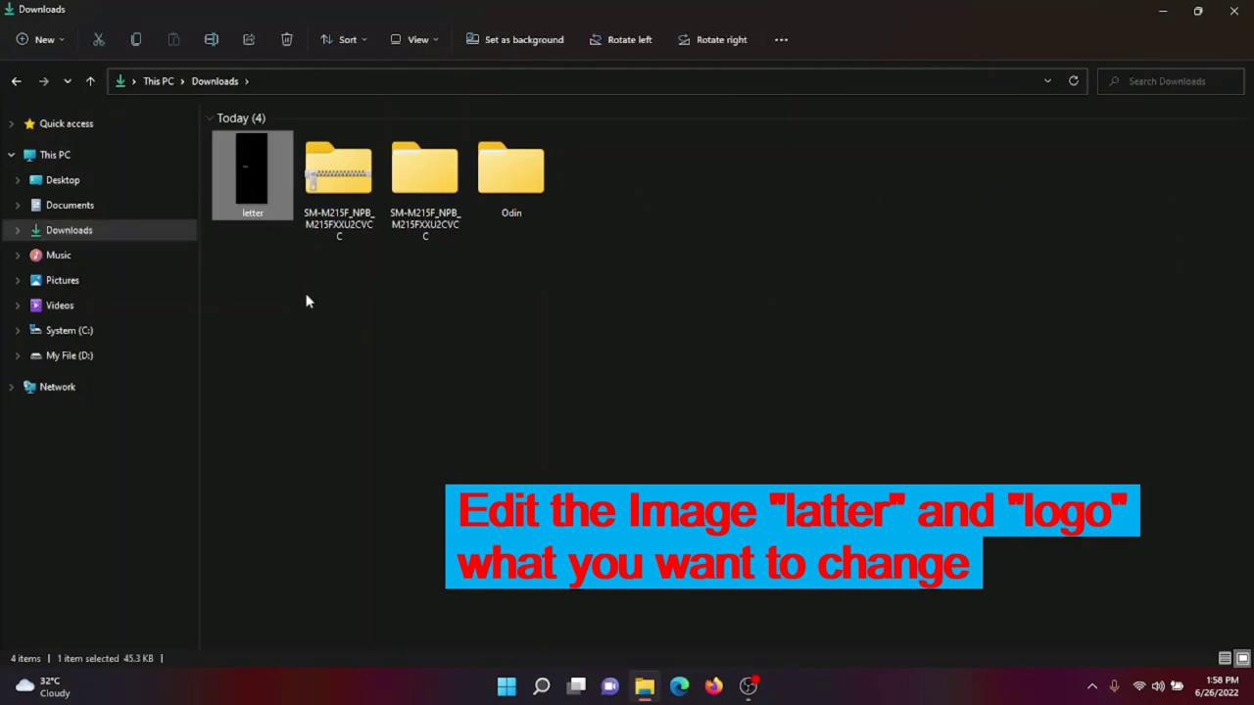
pyautogui.doubleClick(422, 172)
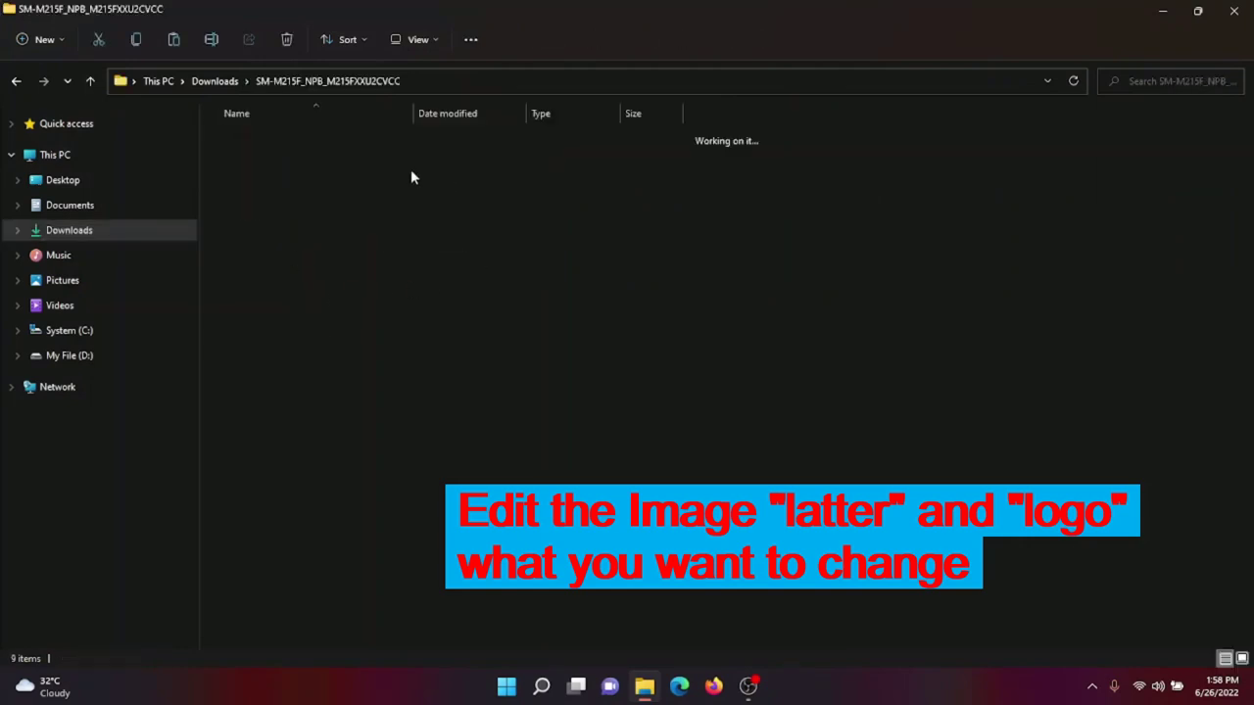
pyautogui.doubleClick(304, 142)
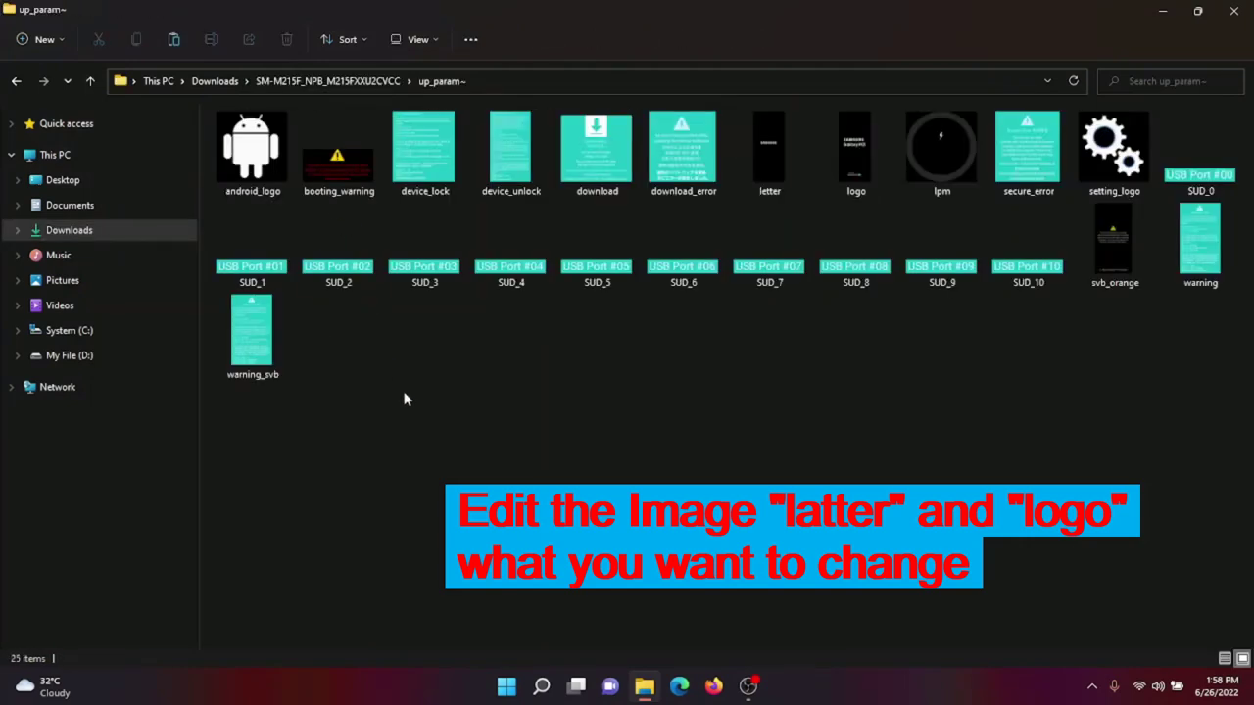
pyautogui.hotkey('ctrl', 'v')
pyautogui.click(627, 214)
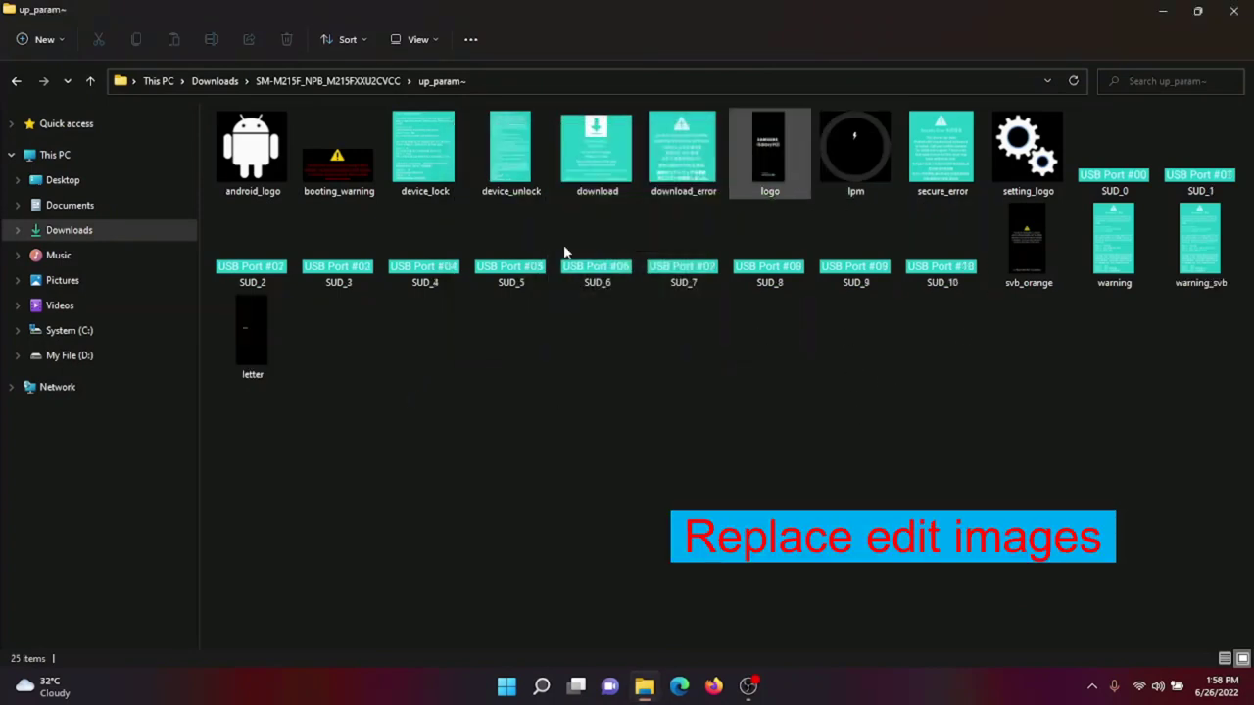
pyautogui.doubleClick(251, 336)
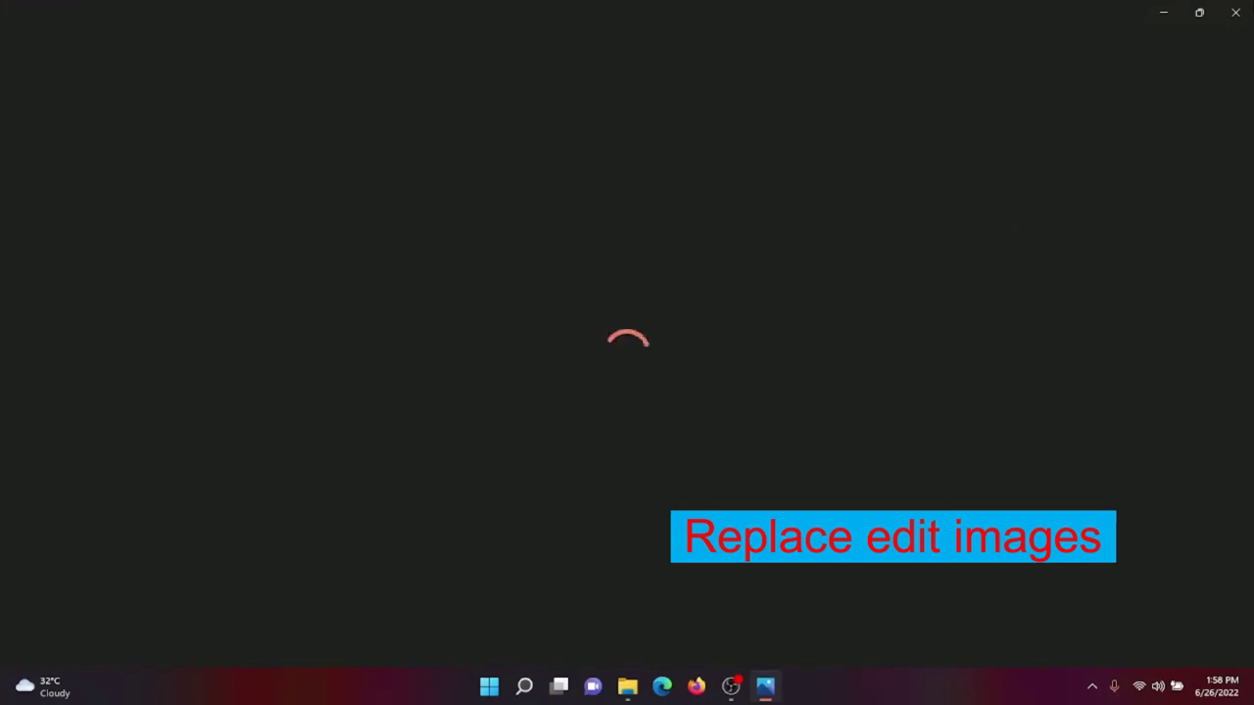
pyautogui.click(1235, 12)
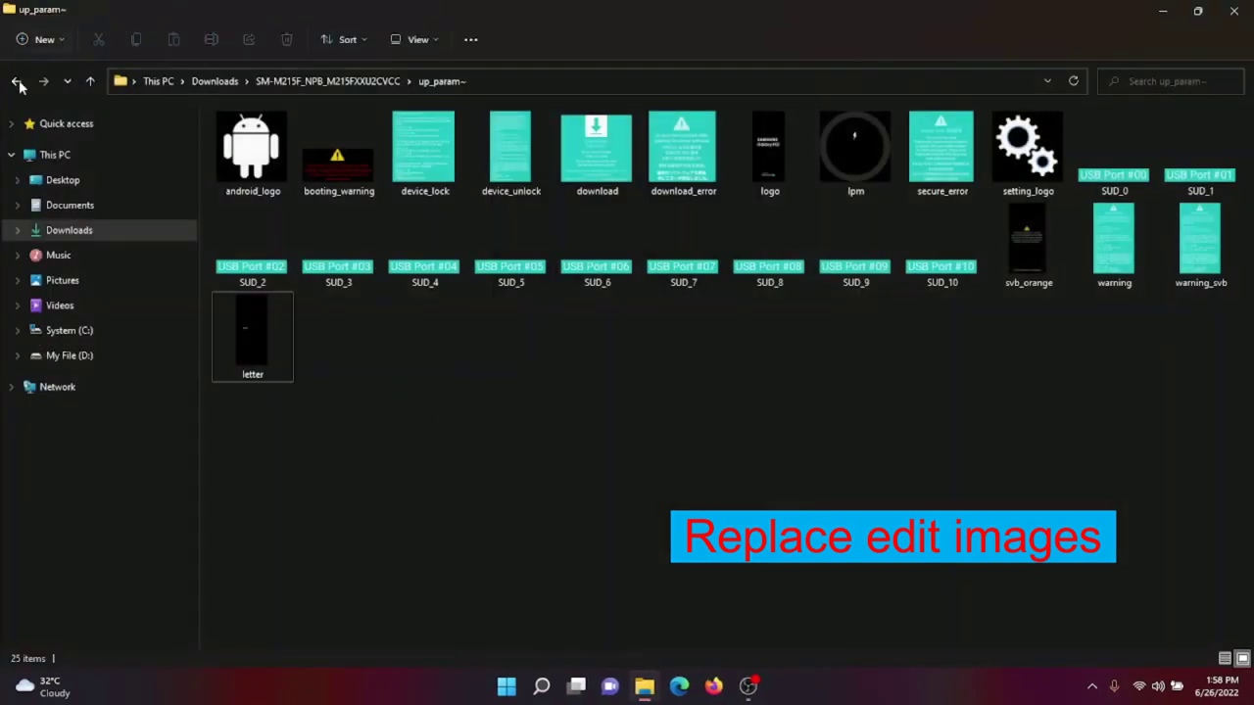
pyautogui.moveTo(1246, 415); pyautogui.dragTo(187, 163)
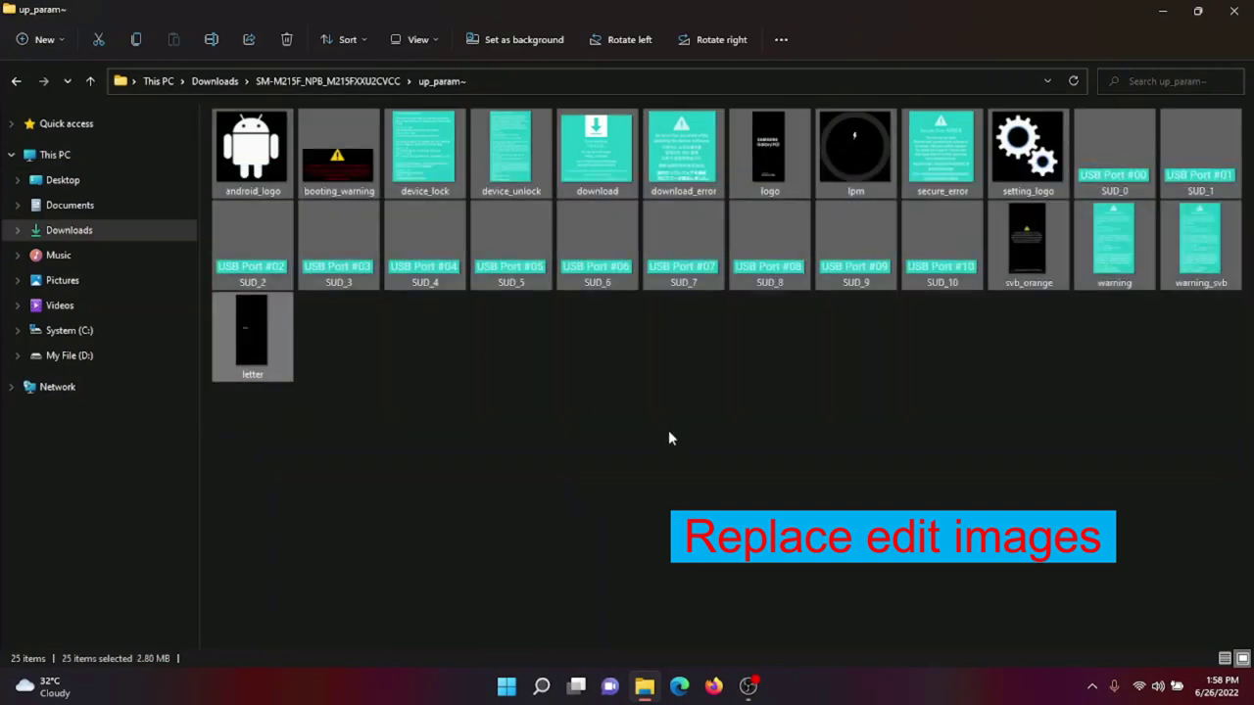
pyautogui.rightClick(579, 237)
pyautogui.click(493, 407)
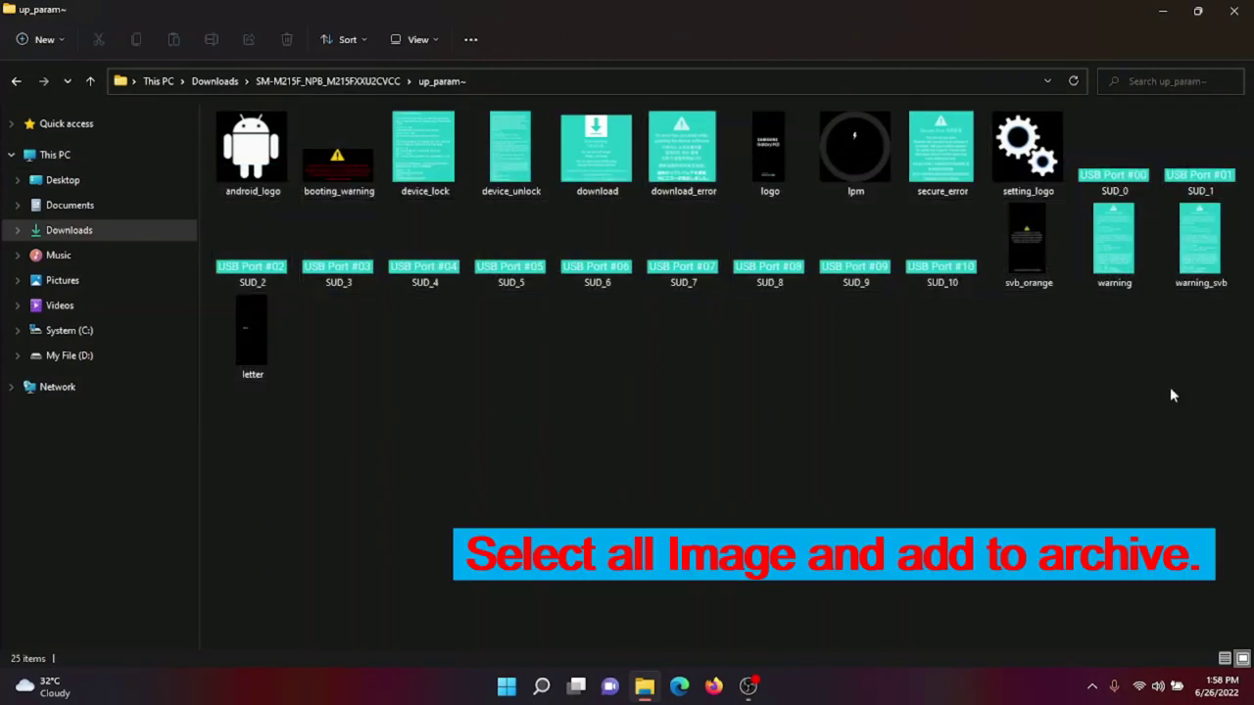
# Pack all images in the up_param~ folder into a tar archive named up_param.tar with 7-Zip.
pyautogui.hotkey('ctrl', 'a')
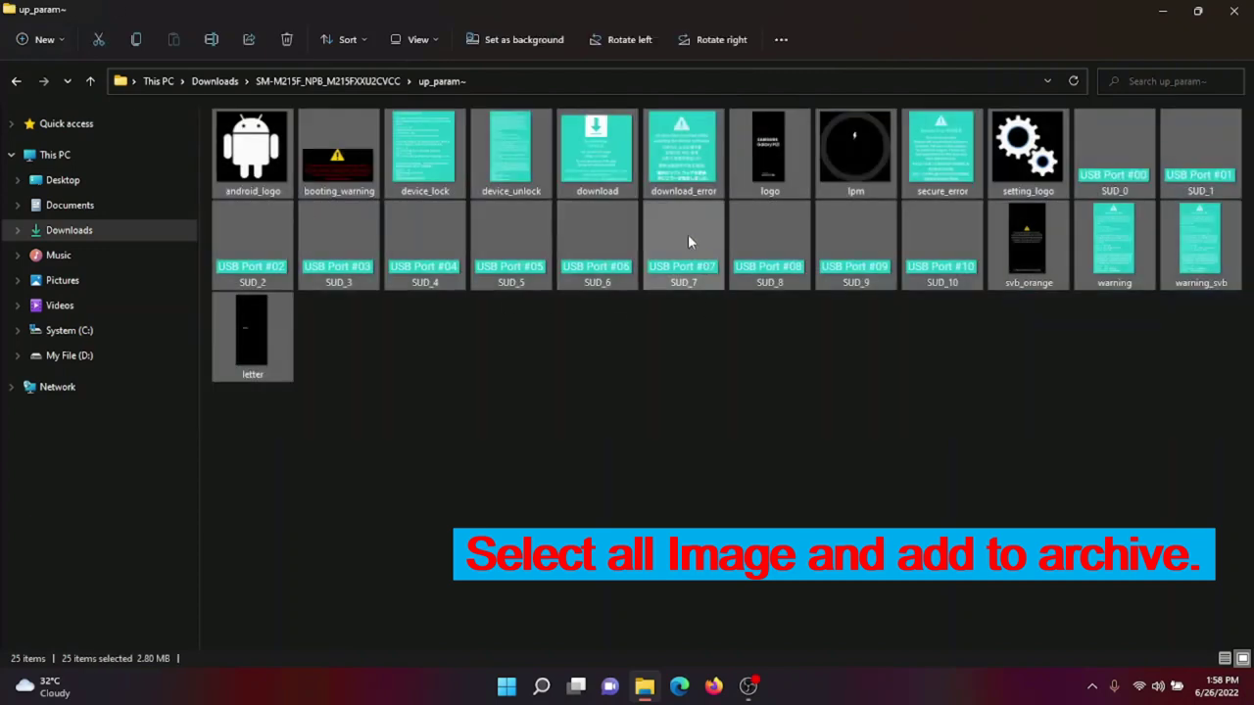
pyautogui.rightClick(687, 234)
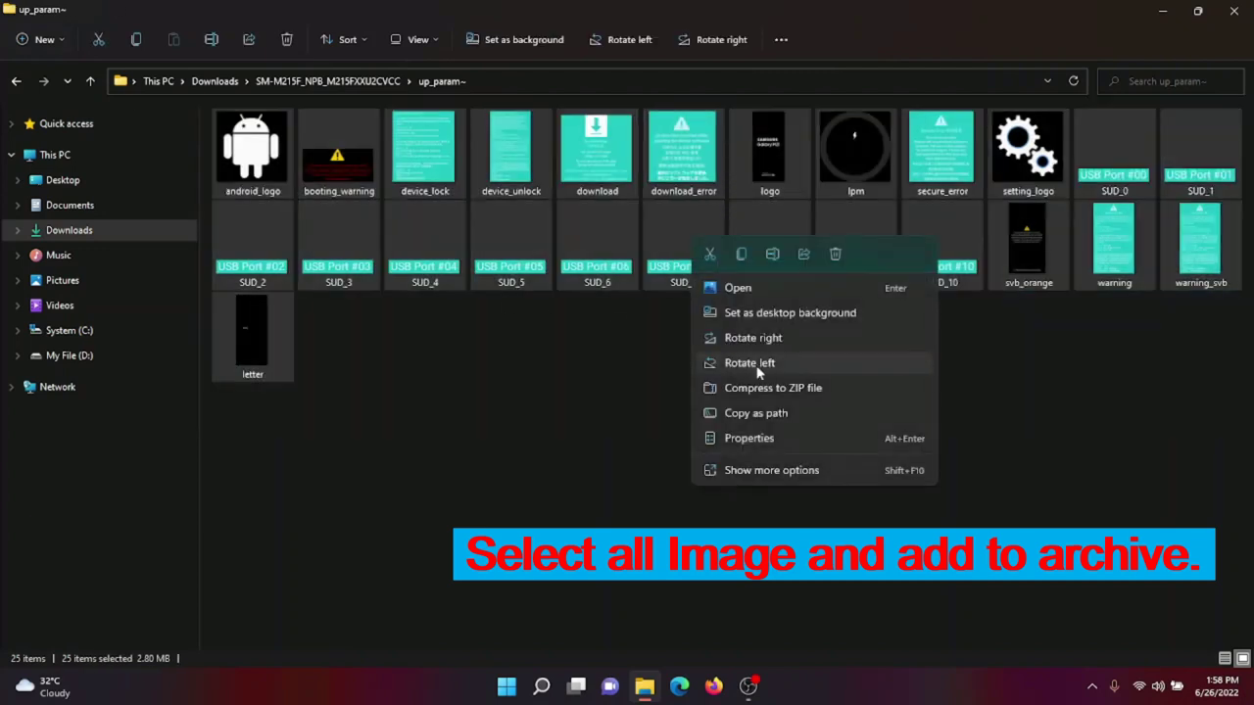
pyautogui.click(767, 471)
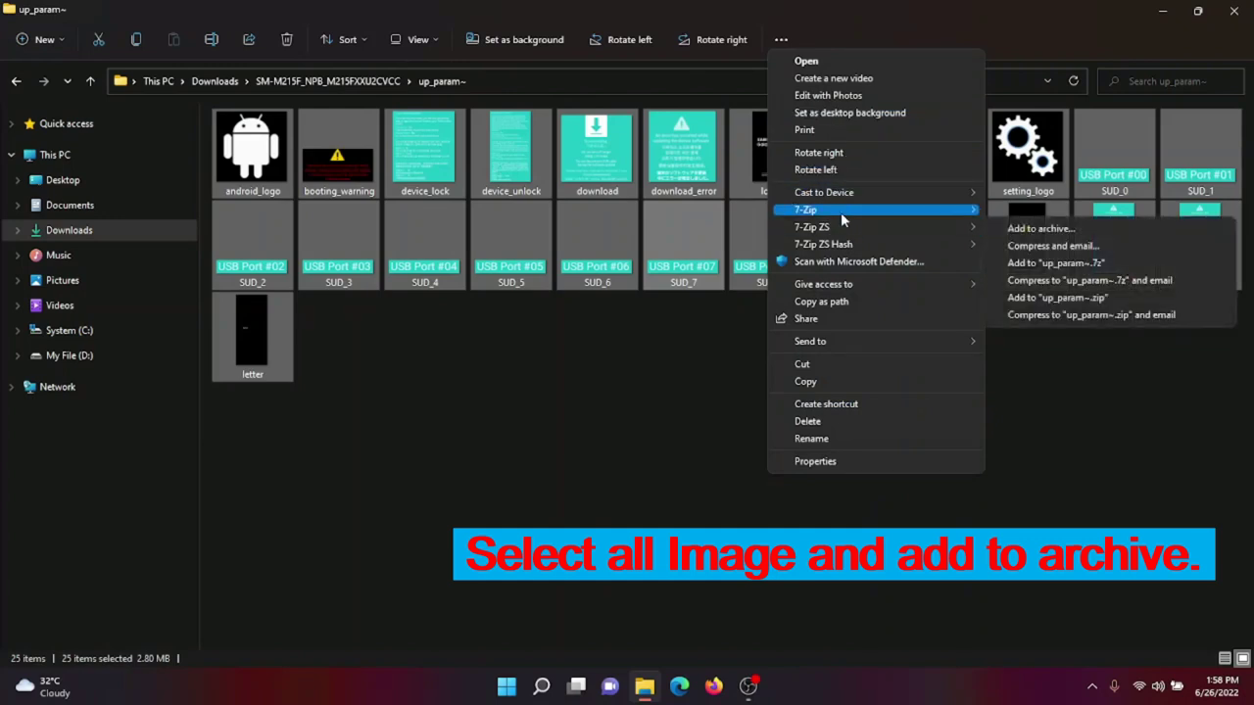
pyautogui.moveTo(841, 211)
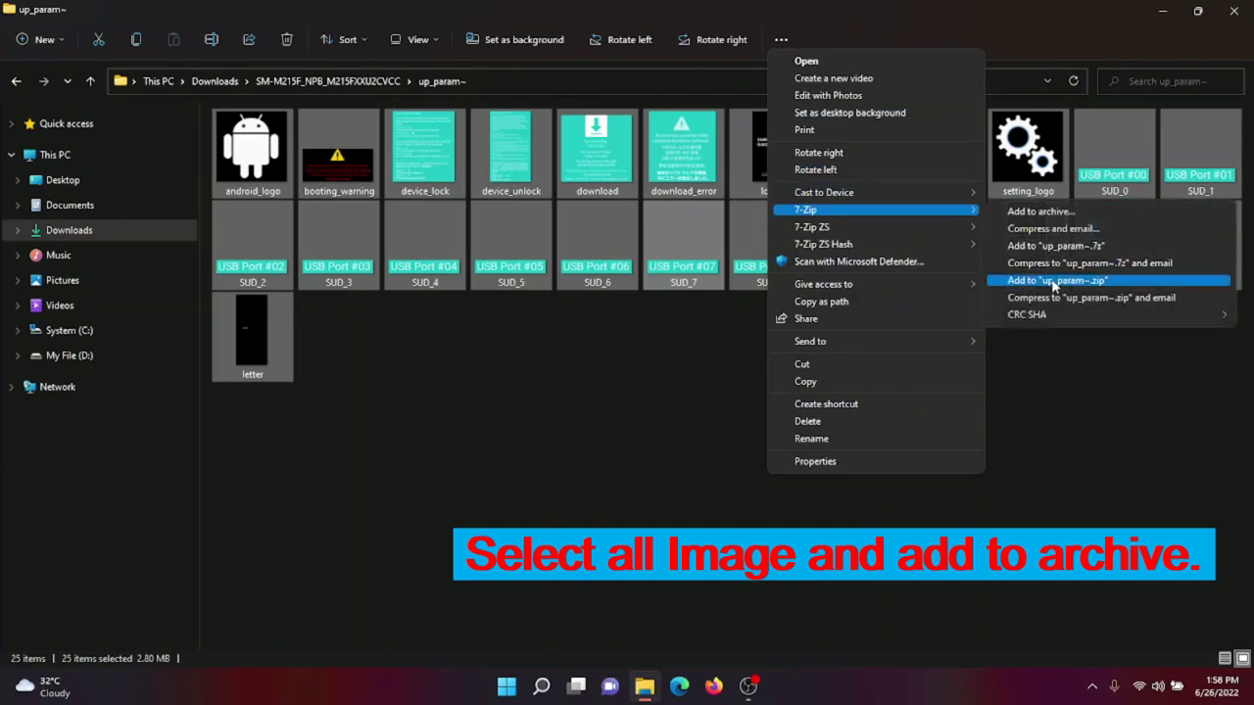
pyautogui.click(1025, 211)
pyautogui.click(527, 158)
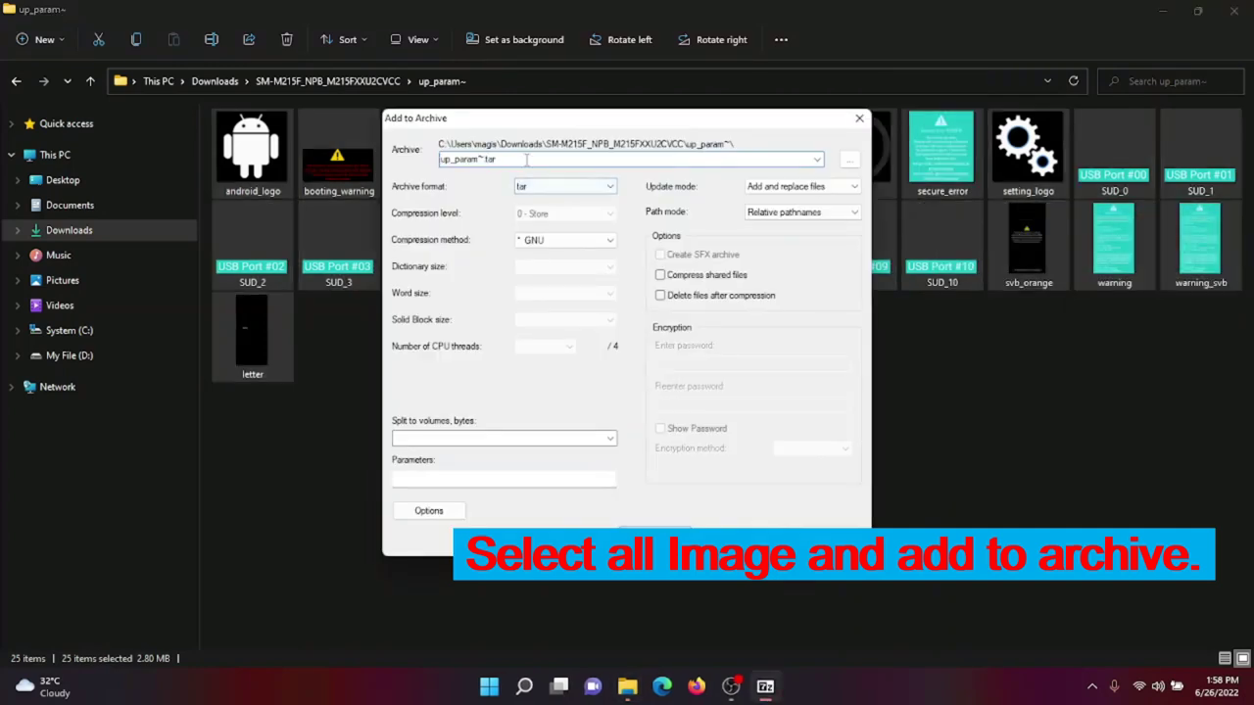
pyautogui.click(484, 159)
pyautogui.press('BackSpace')
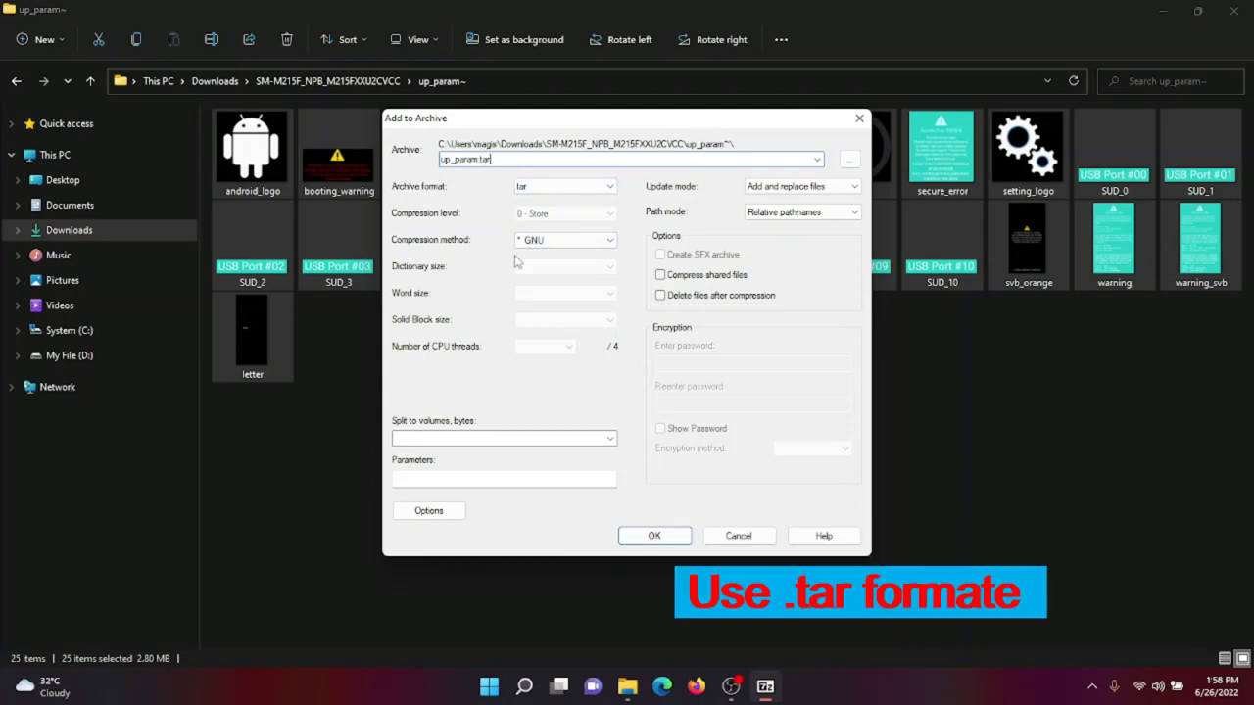
pyautogui.click(654, 535)
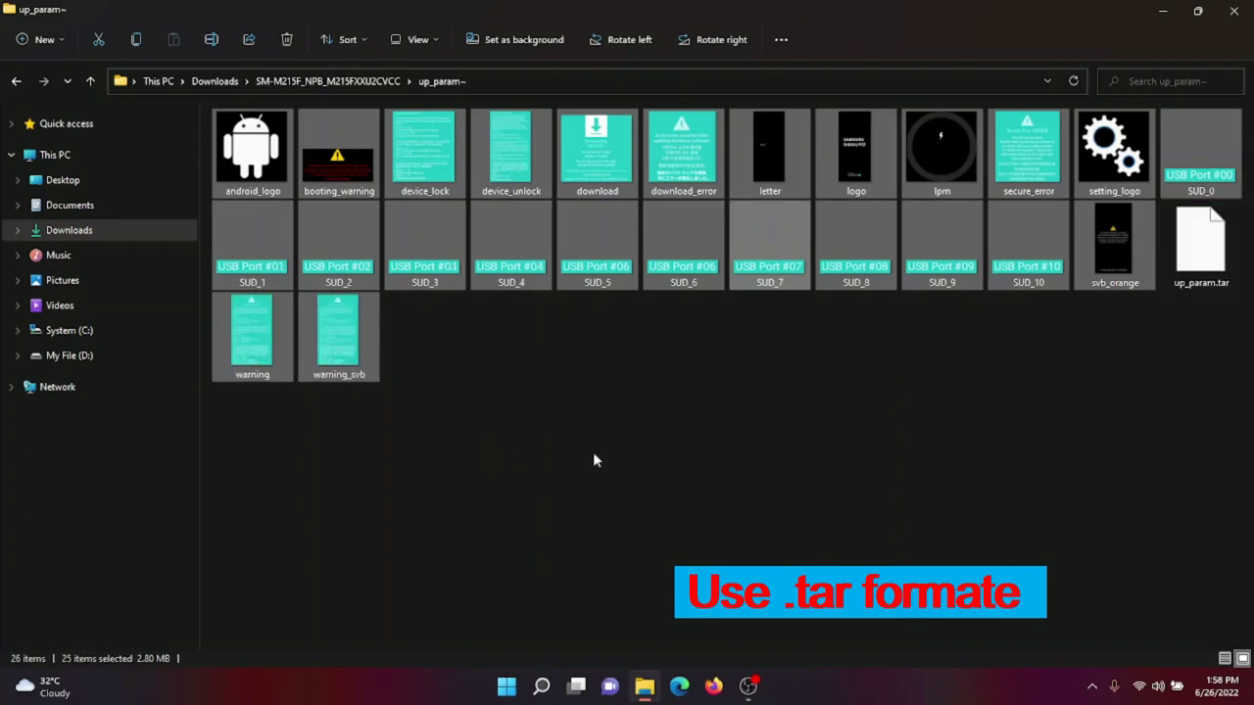
# Rename up_param.tar as up_param.bin and accept the extension change.
pyautogui.click(1200, 244)
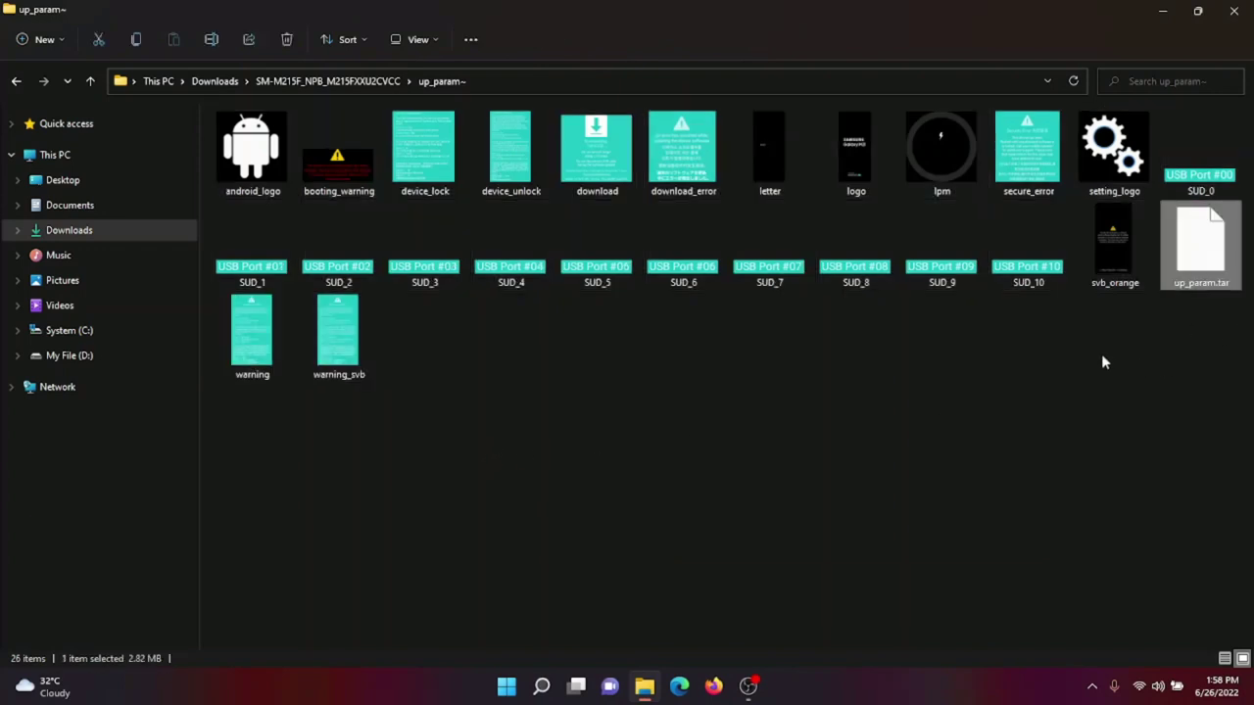
pyautogui.rightClick(1181, 264)
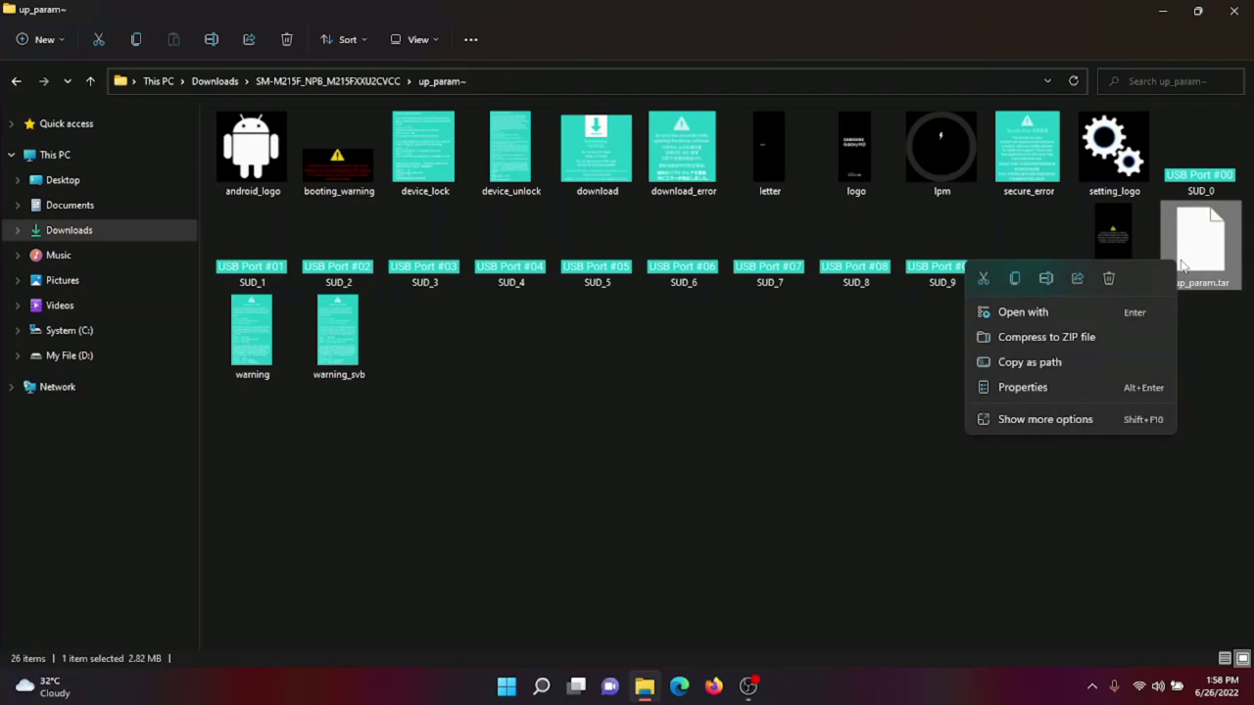
pyautogui.click(1203, 259)
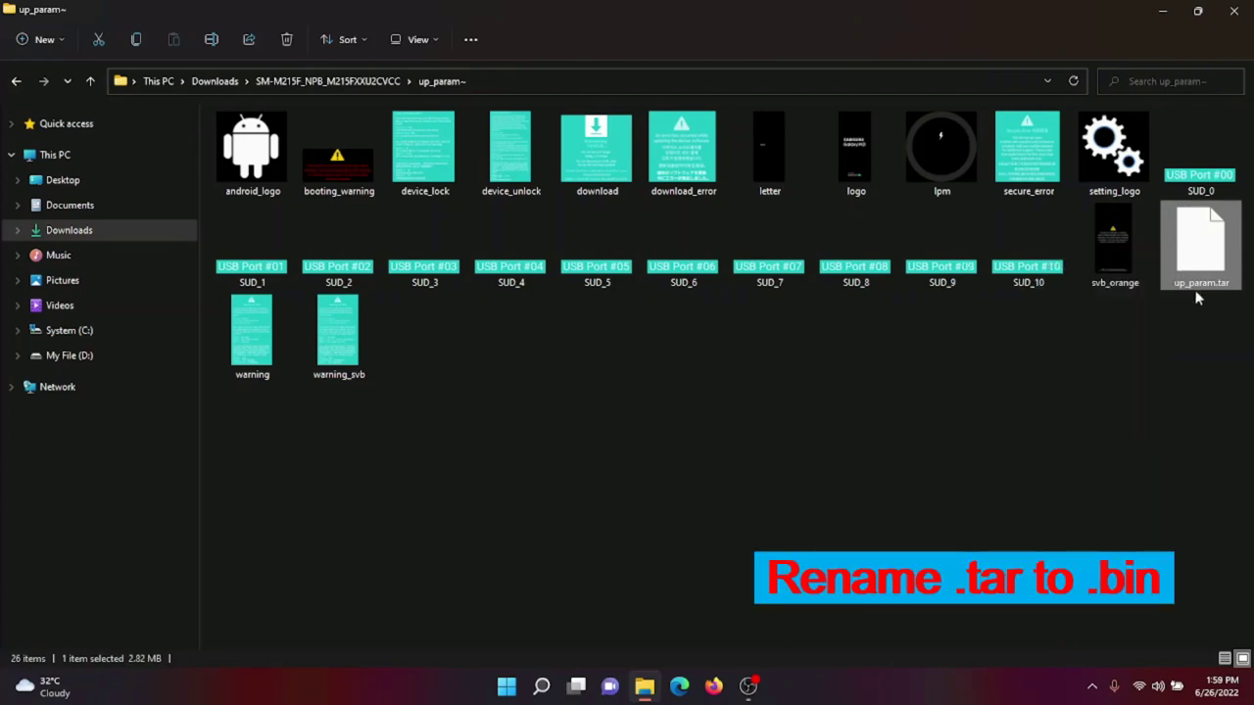
pyautogui.rightClick(1187, 284)
pyautogui.click(1059, 294)
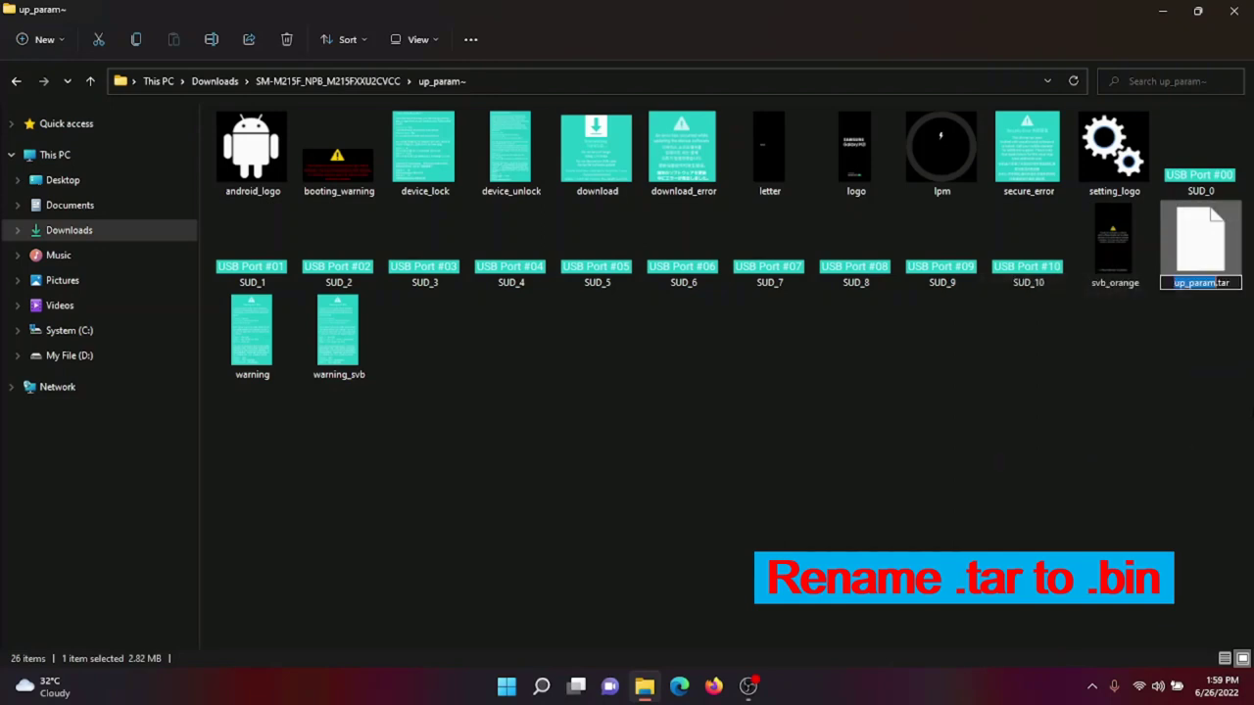
pyautogui.click(1201, 282)
pyautogui.press('BackSpace')
pyautogui.press('BackSpace')
pyautogui.press('BackSpace')
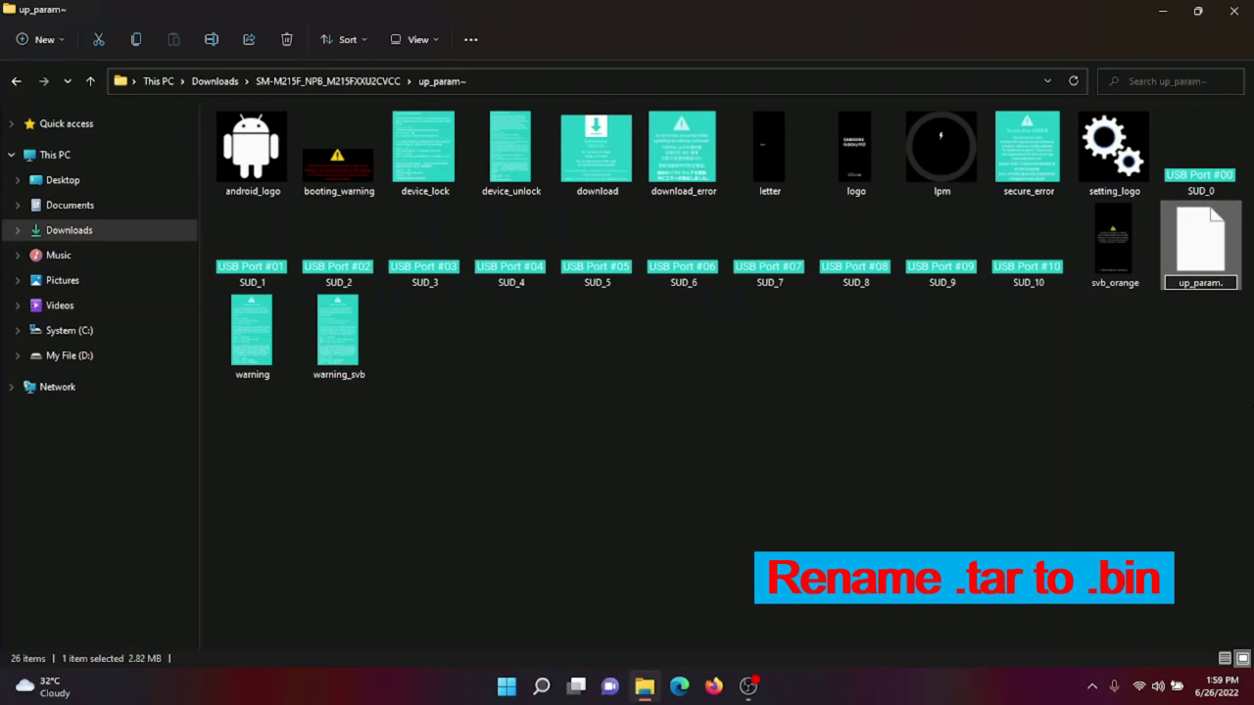
pyautogui.write('bin')
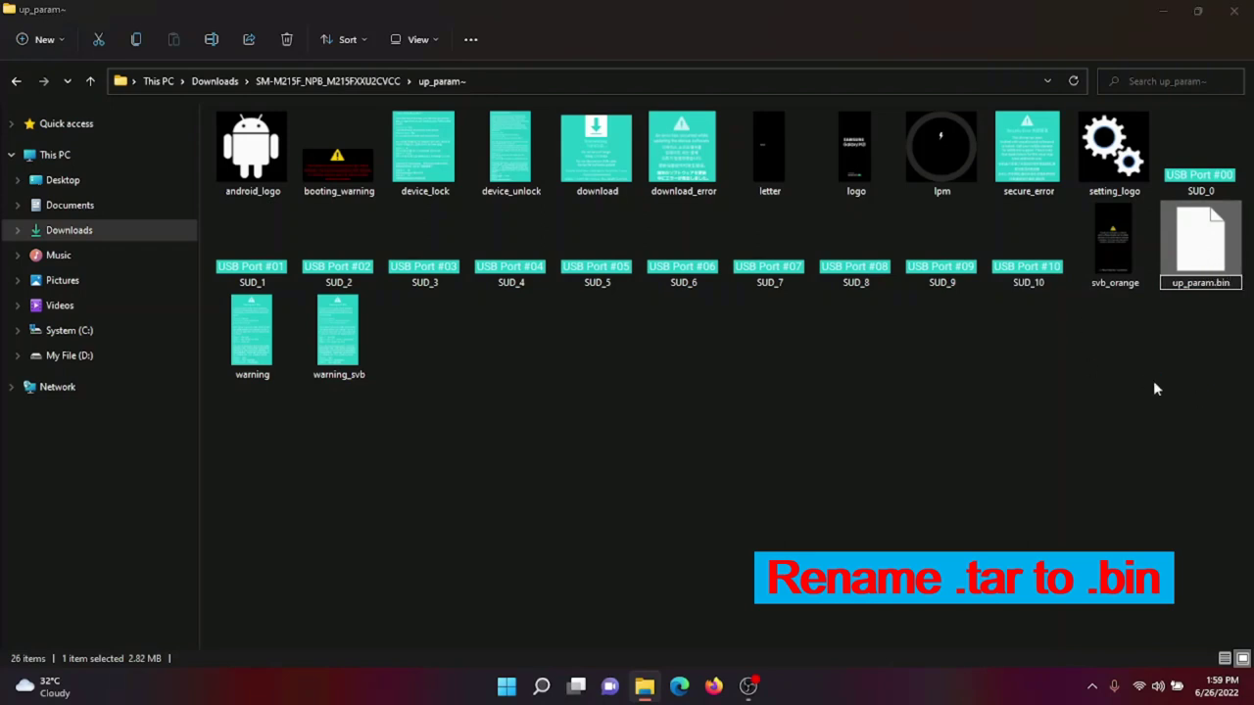
pyautogui.press('Return')
pyautogui.click(696, 345)
# Pack up_param.bin into a tar archive named change-name.tar with 7-Zip.
pyautogui.moveTo(1245, 462); pyautogui.dragTo(1212, 415)
pyautogui.rightClick(1181, 279)
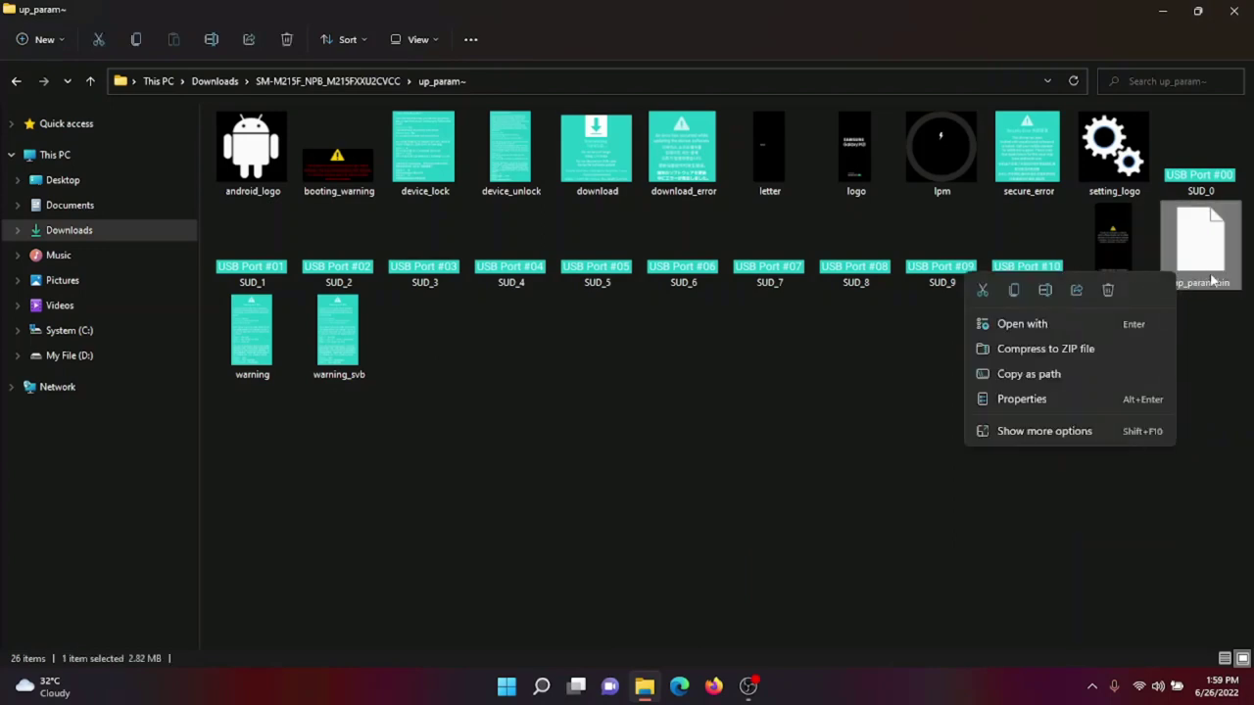
pyautogui.click(1025, 432)
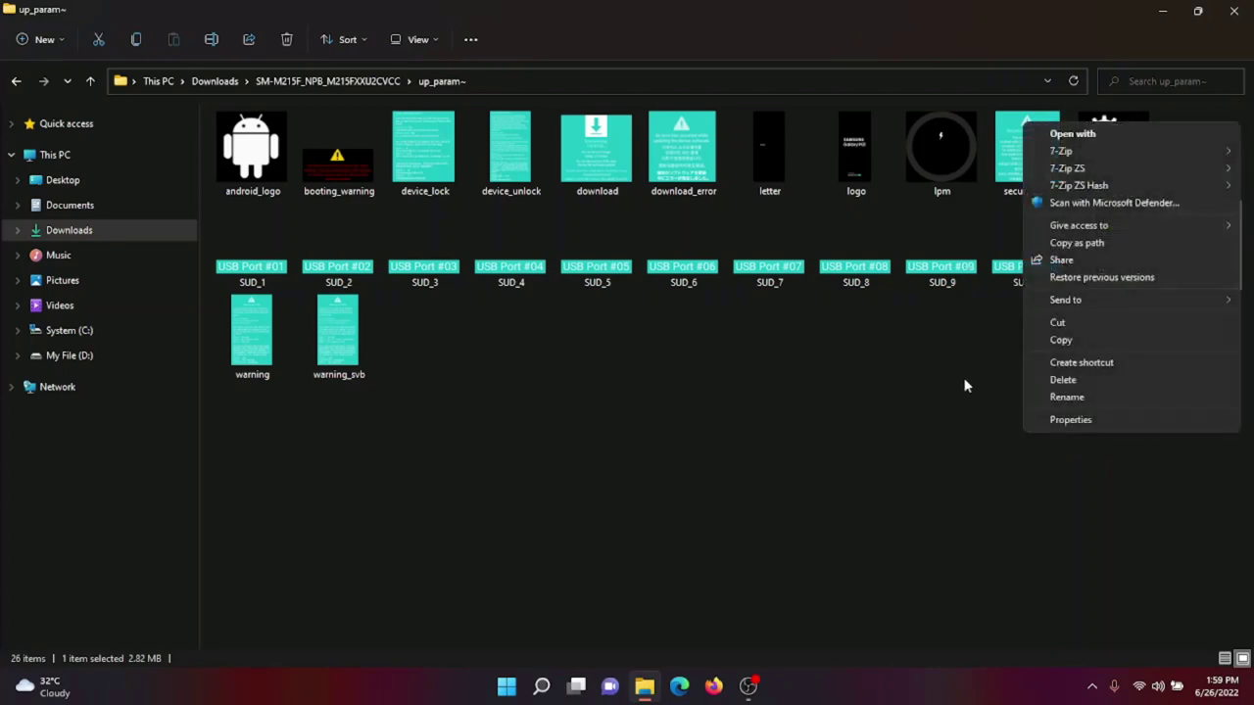
pyautogui.moveTo(1072, 155)
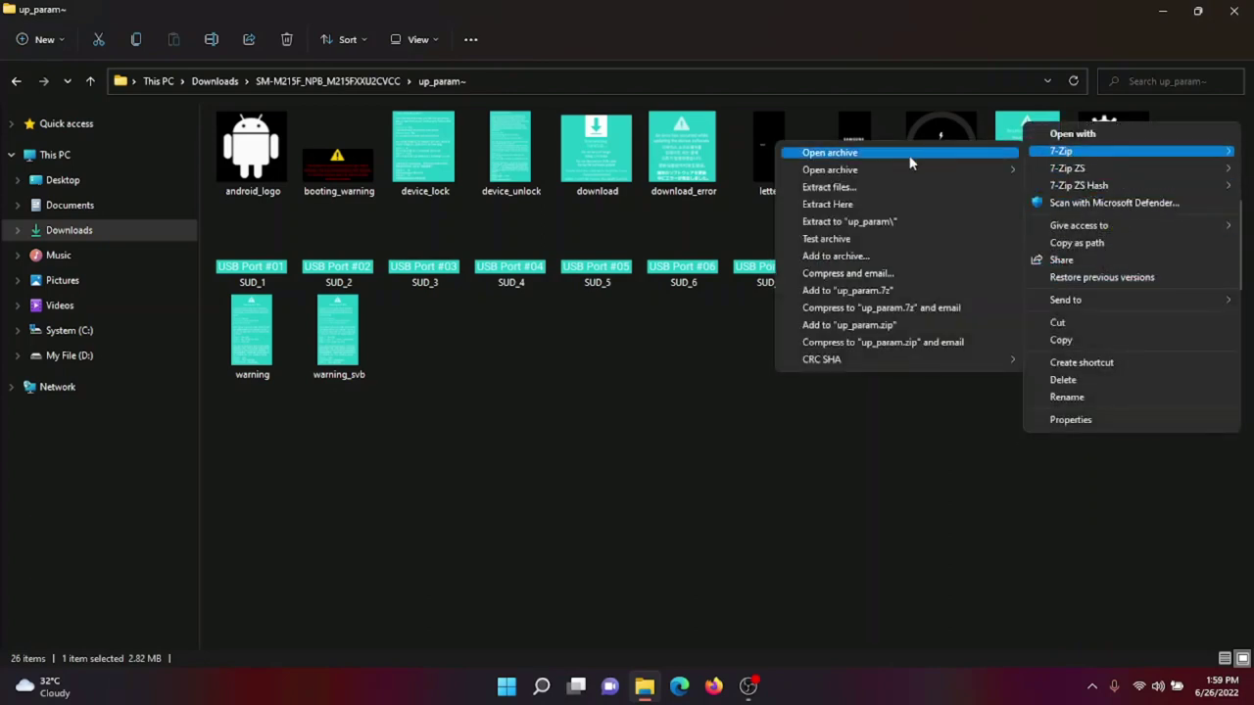
pyautogui.click(843, 255)
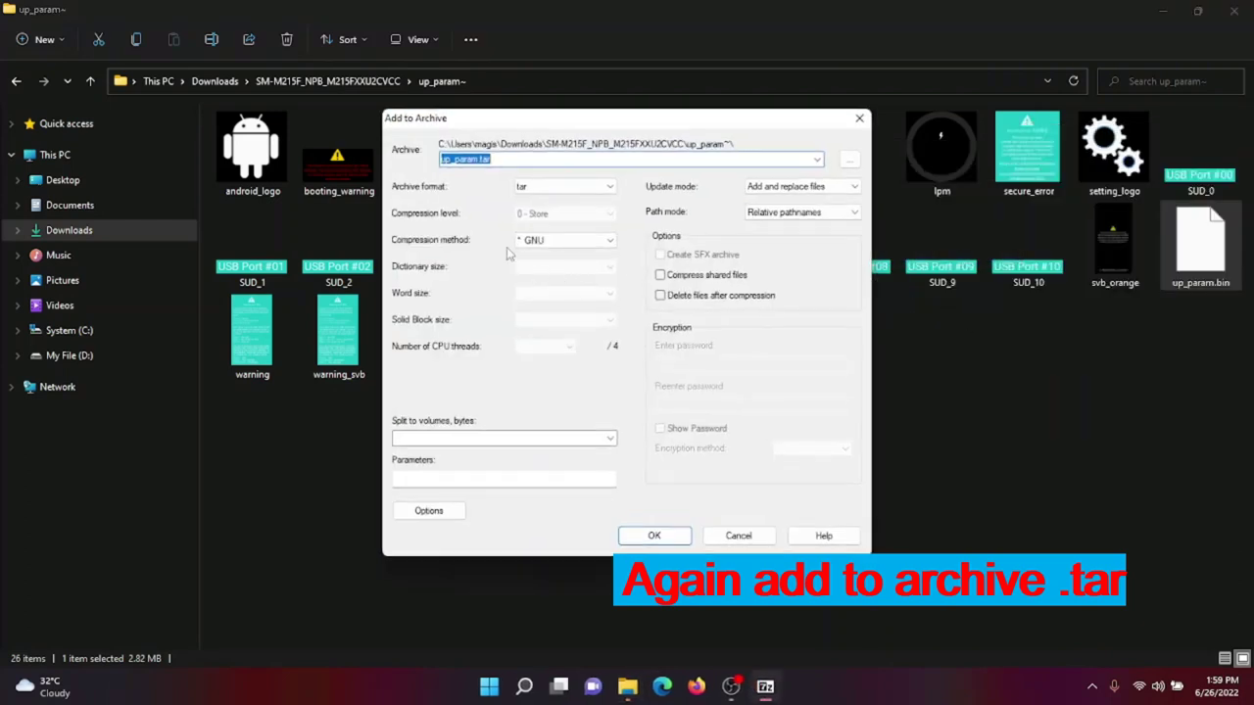
pyautogui.click(484, 163)
pyautogui.moveTo(479, 162); pyautogui.dragTo(360, 175)
pyautogui.write('logo')
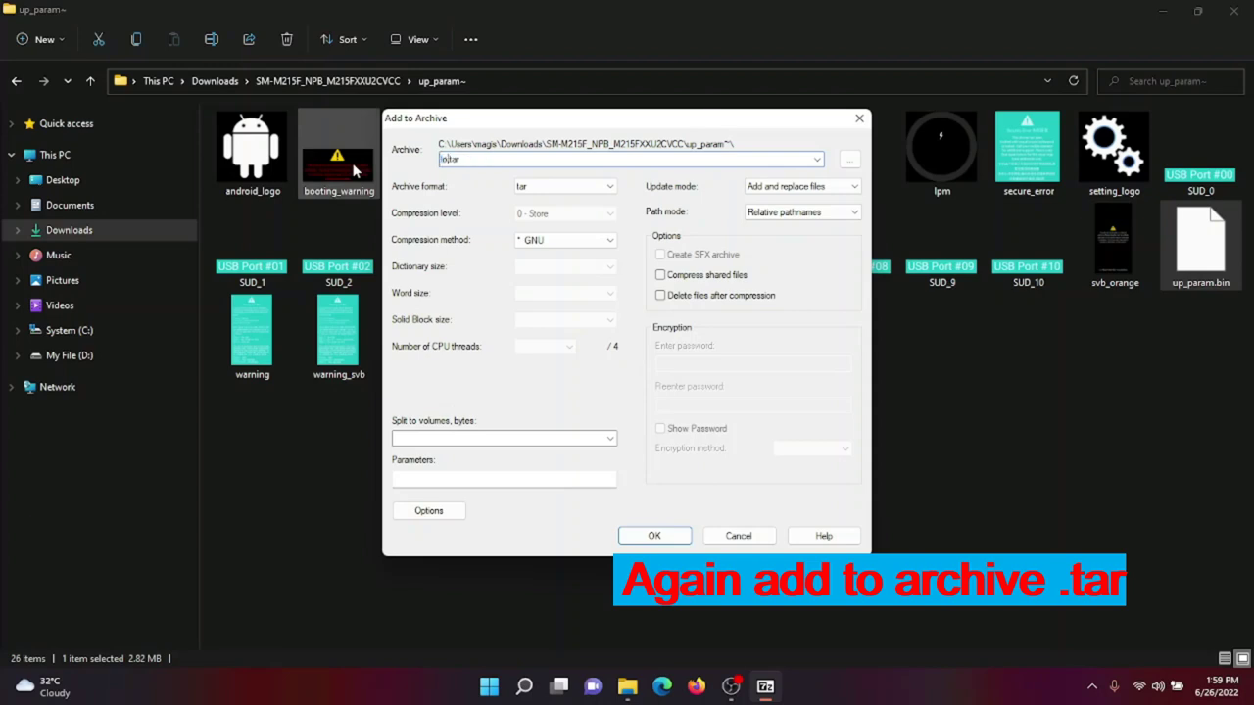
pyautogui.write('-fix')
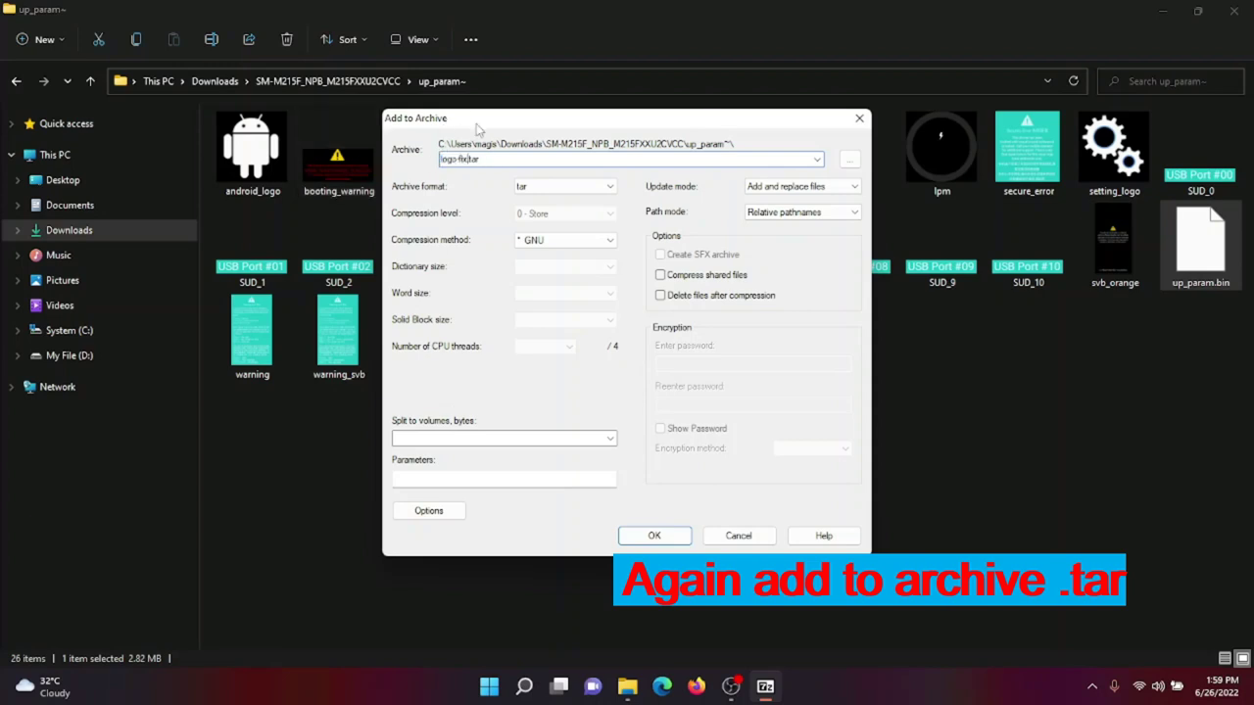
pyautogui.doubleClick(468, 160)
pyautogui.write('x')
pyautogui.write('change')
pyautogui.click(662, 536)
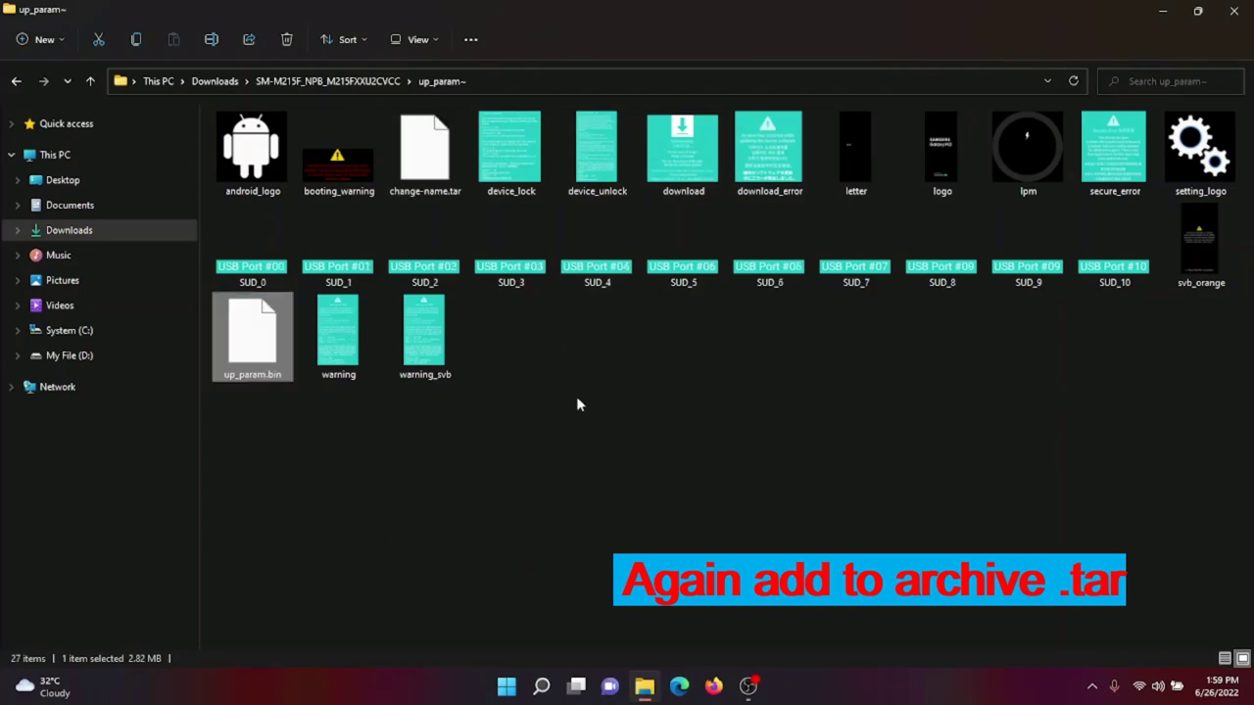
# Move change-name.tar from the up_param~ folder to the Downloads folder.
pyautogui.click(425, 149)
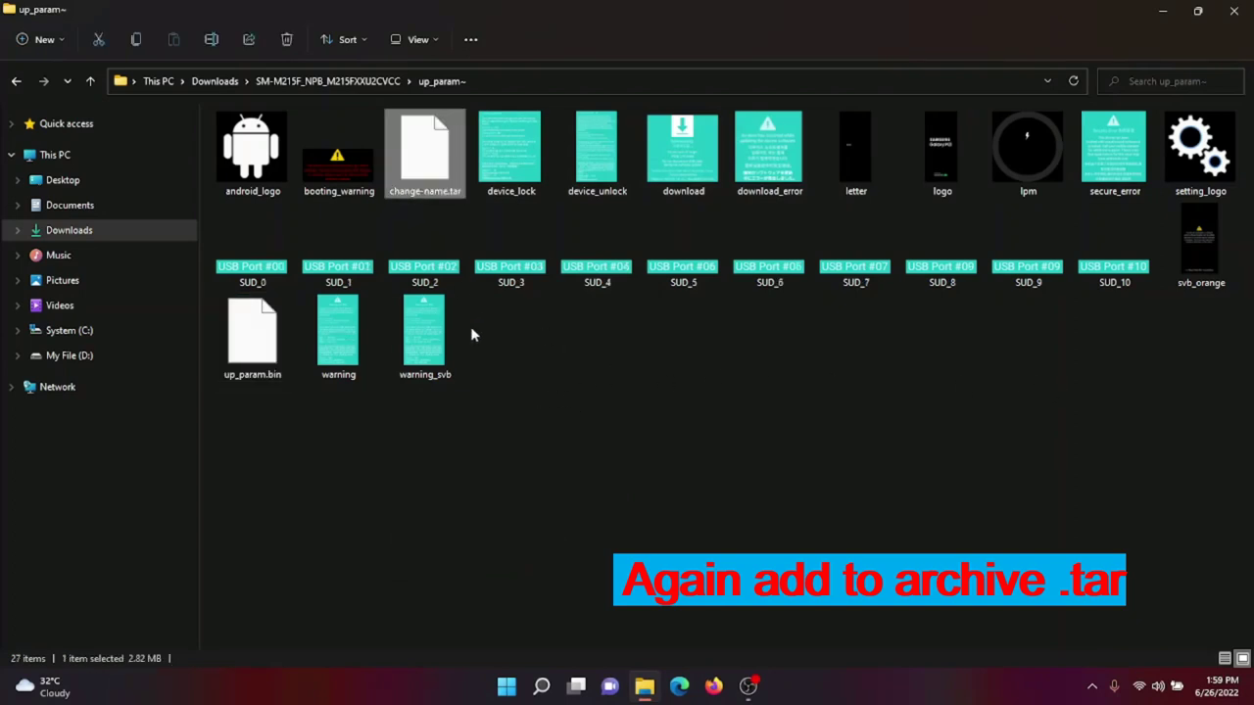
pyautogui.click(91, 233)
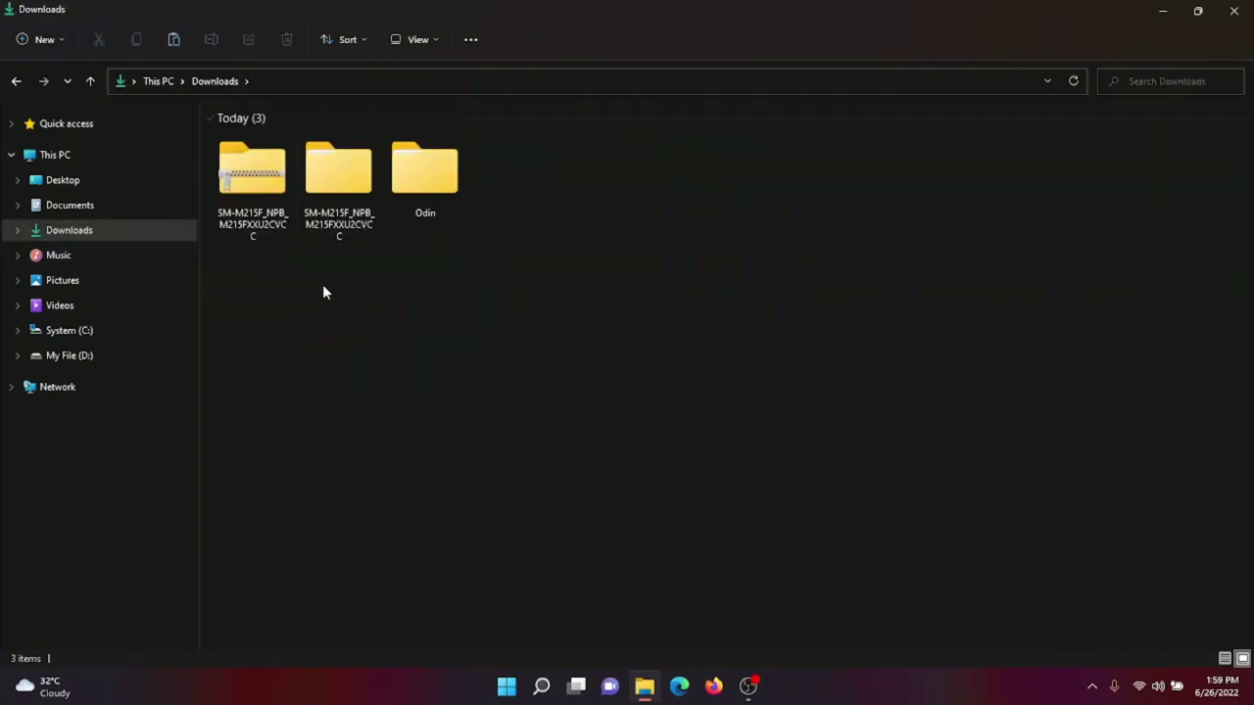
pyautogui.hotkey('ctrl', 'v')
pyautogui.rightClick(580, 256)
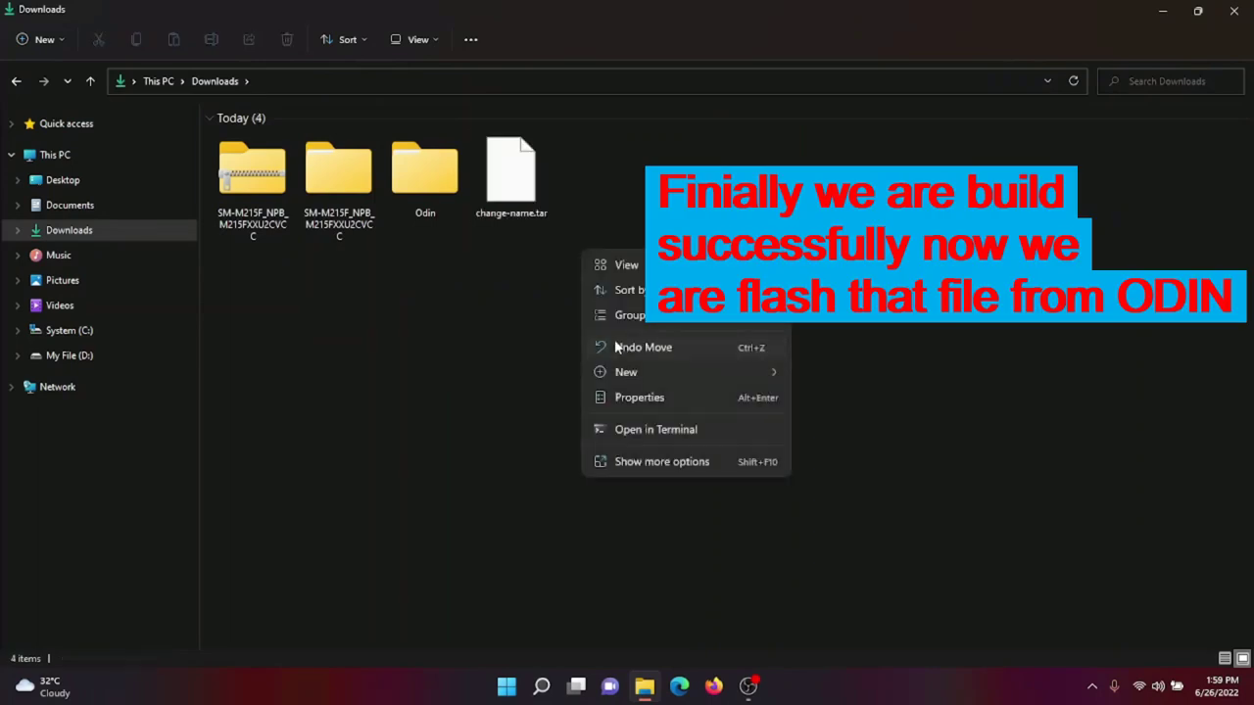
pyautogui.click(543, 386)
pyautogui.click(537, 186)
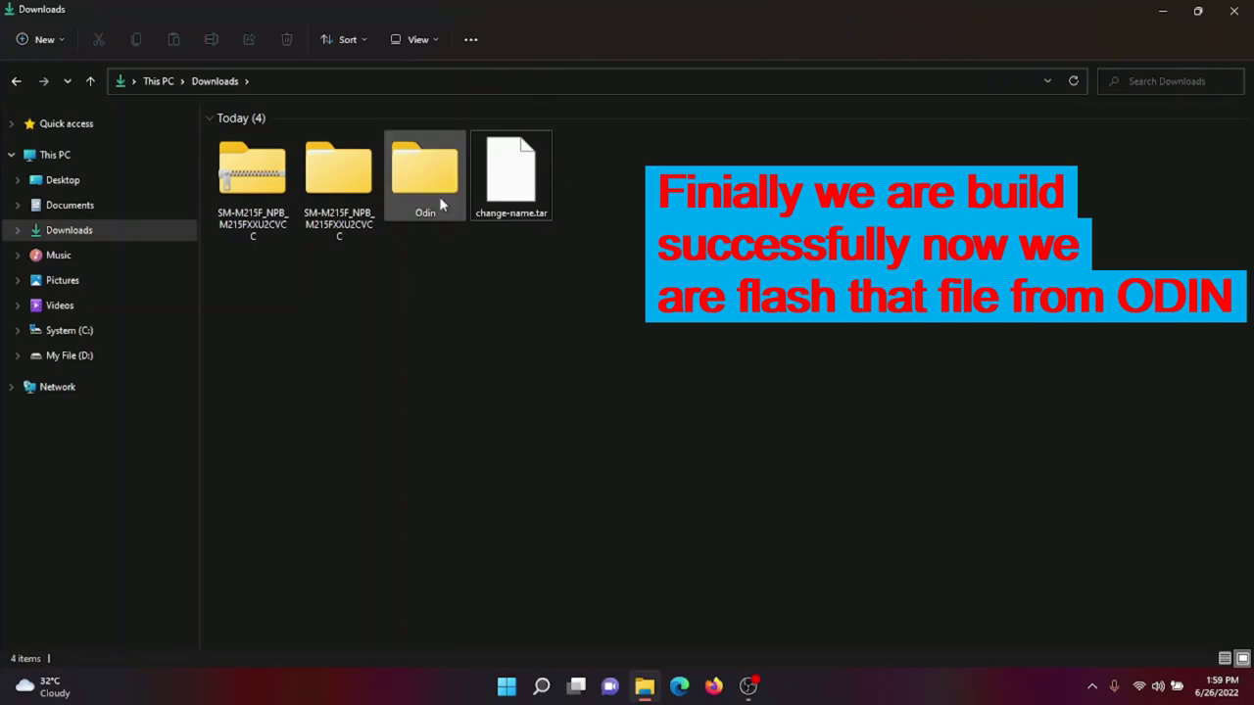
# Launch Odin3_v3.14.4 as administrator from the Odin folder in Downloads and allow it to run.
pyautogui.doubleClick(424, 175)
pyautogui.click(292, 186)
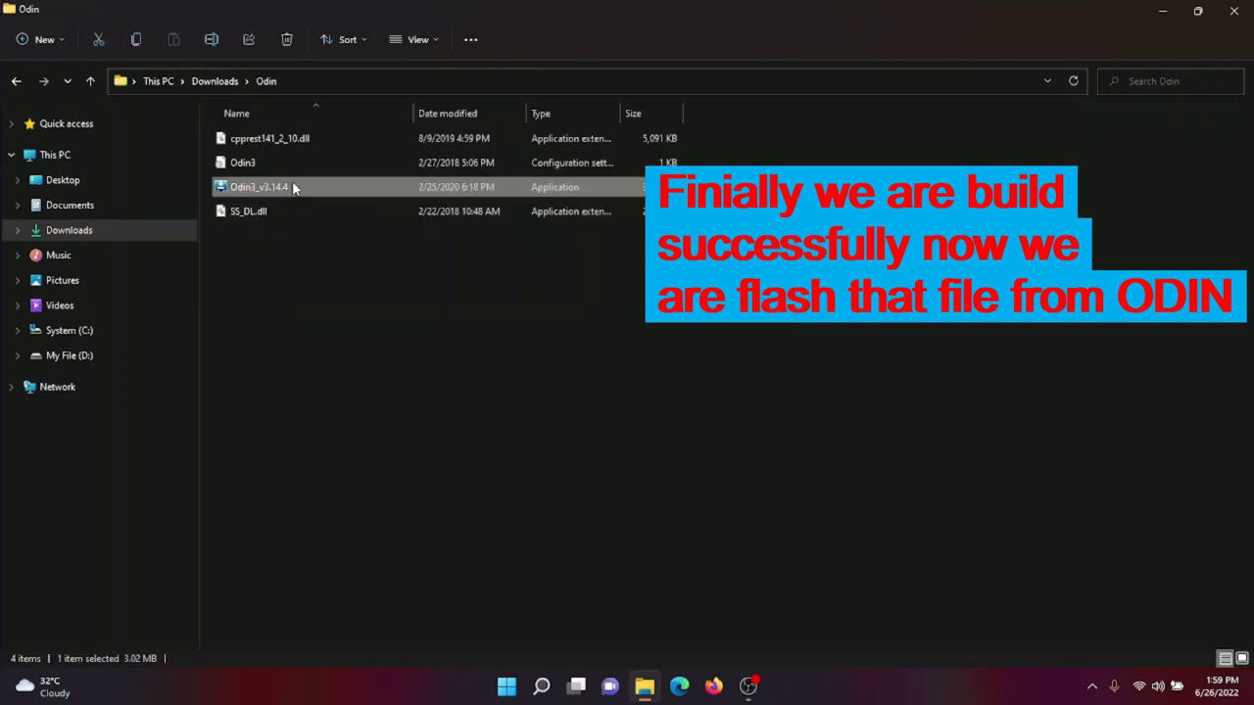
pyautogui.rightClick(292, 186)
pyautogui.click(421, 260)
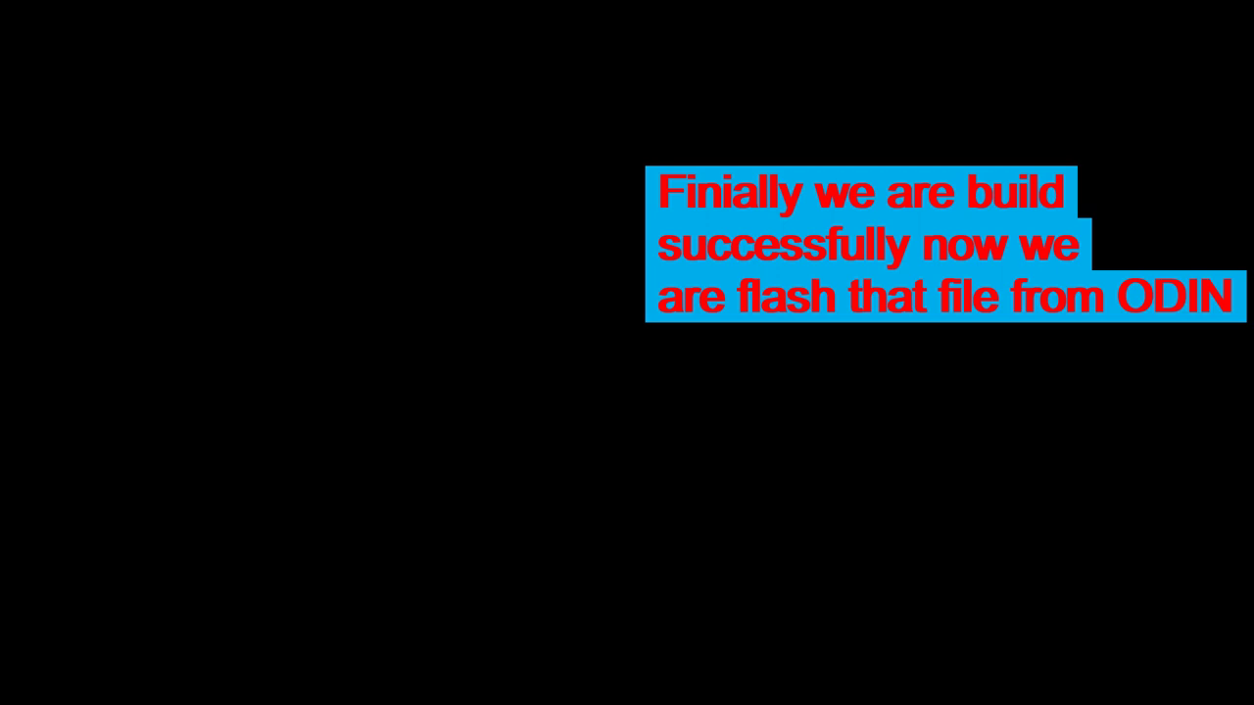
pyautogui.hotkey('alt', 'y')
pyautogui.press('Return')
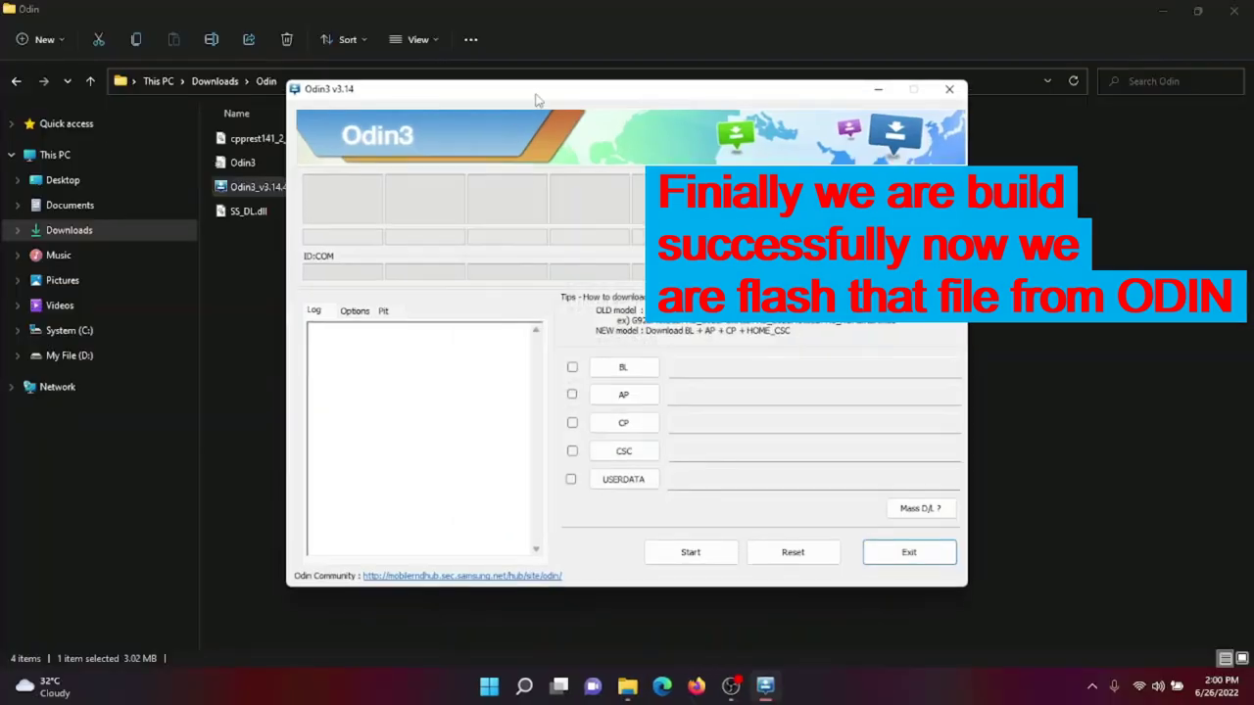
# Load change-name.tar from Downloads into Odin's AP slot and dismiss the AutoPlay notification.
pyautogui.moveTo(536, 99); pyautogui.dragTo(515, 88)
pyautogui.click(551, 383)
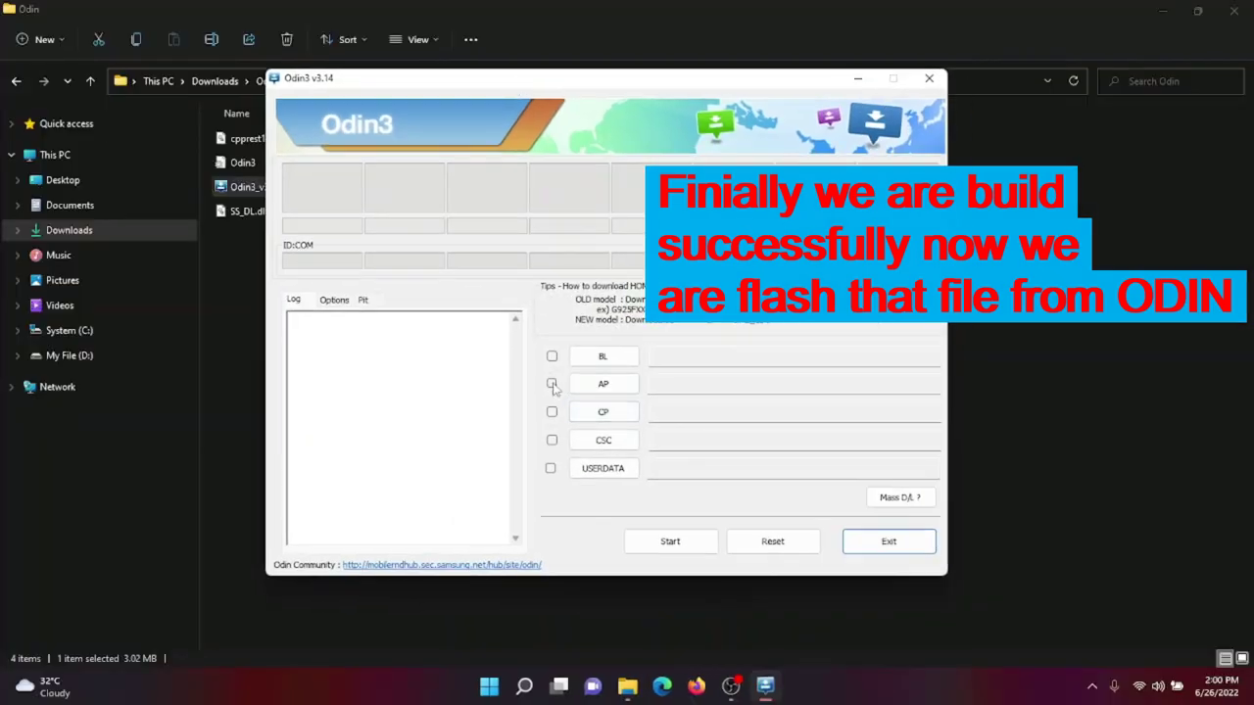
pyautogui.click(608, 384)
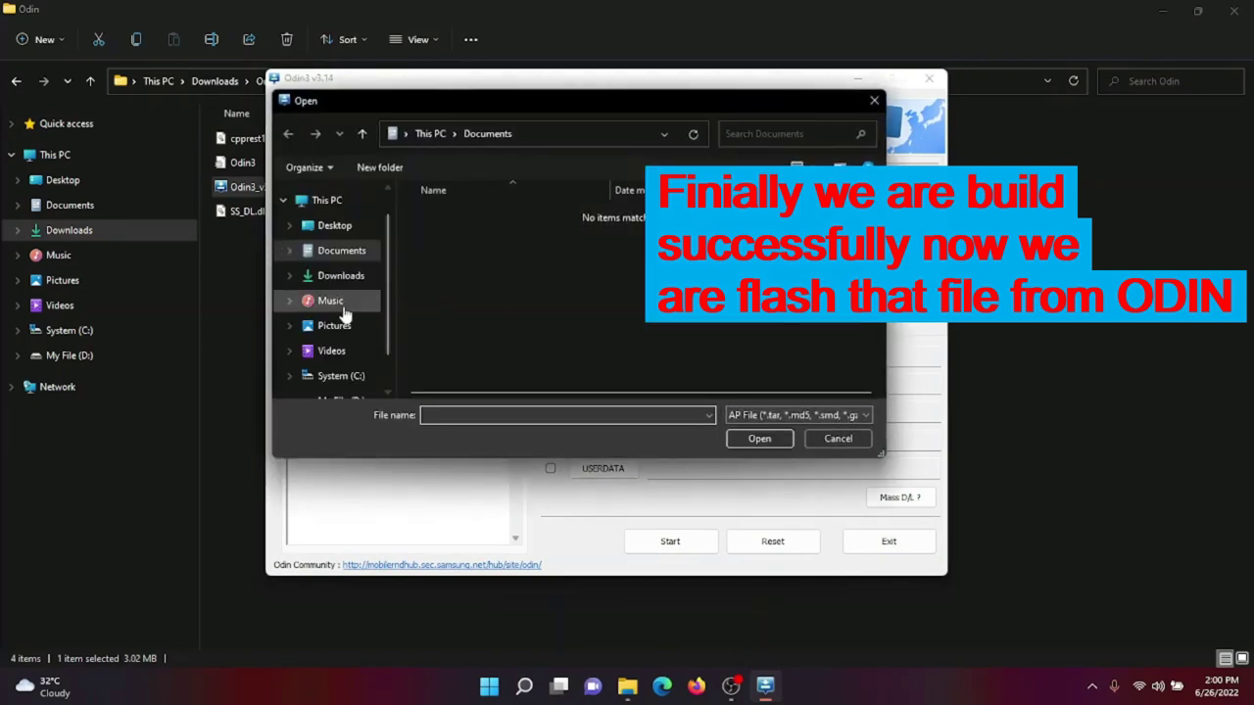
pyautogui.click(344, 278)
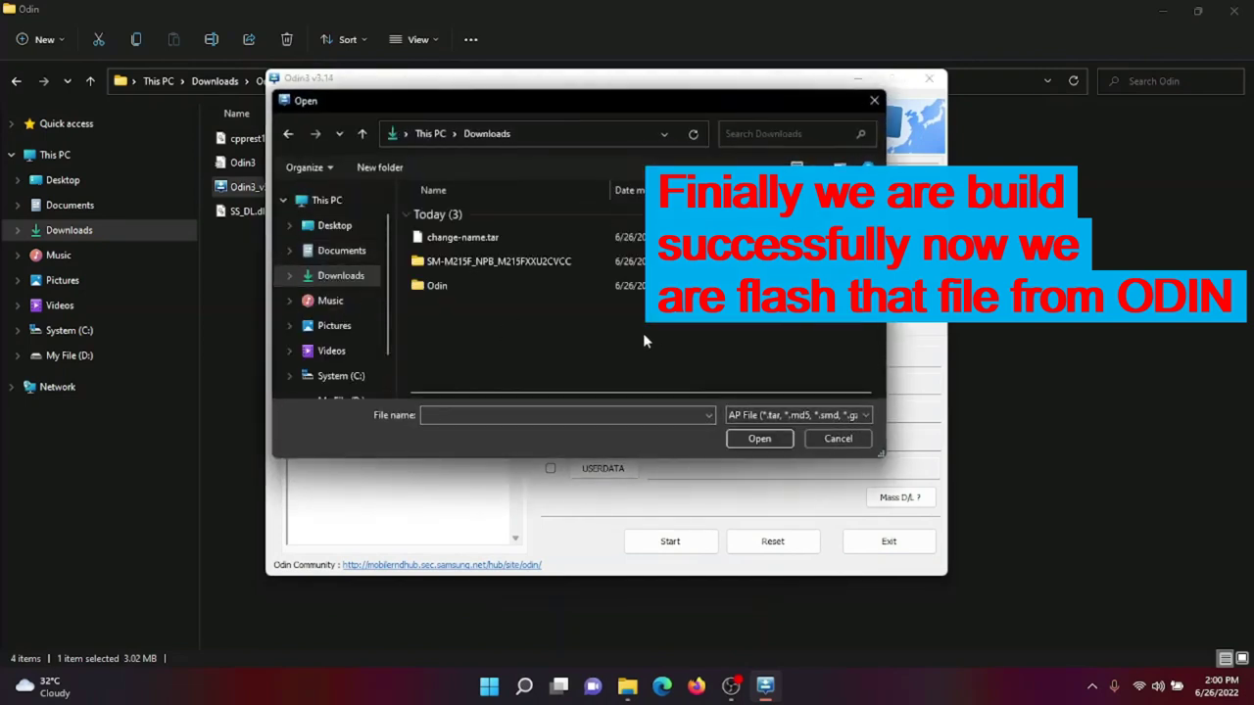
pyautogui.doubleClick(456, 238)
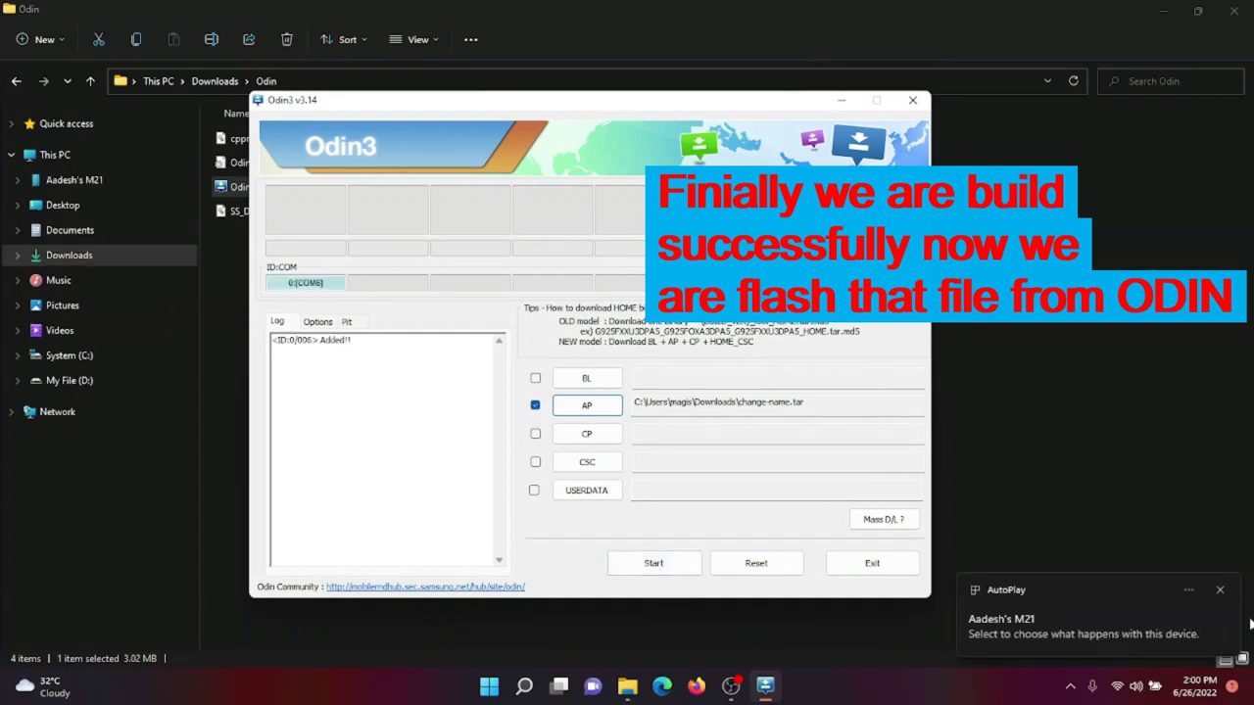
pyautogui.click(1219, 592)
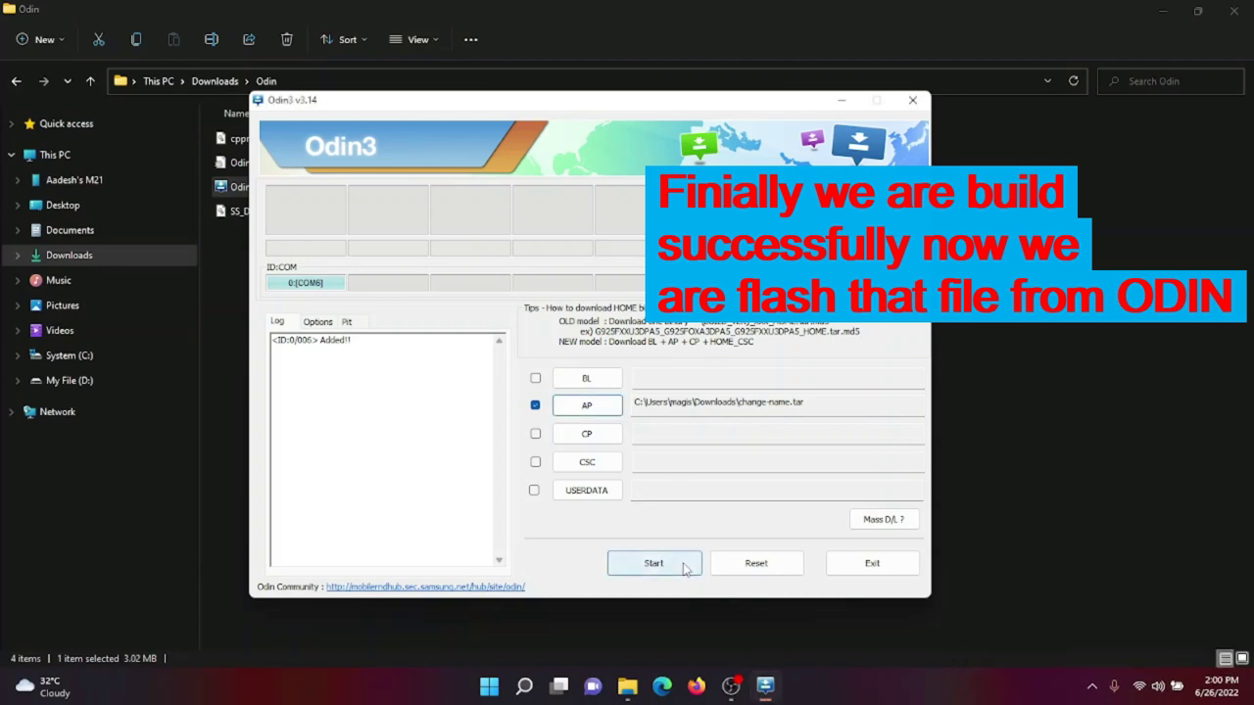